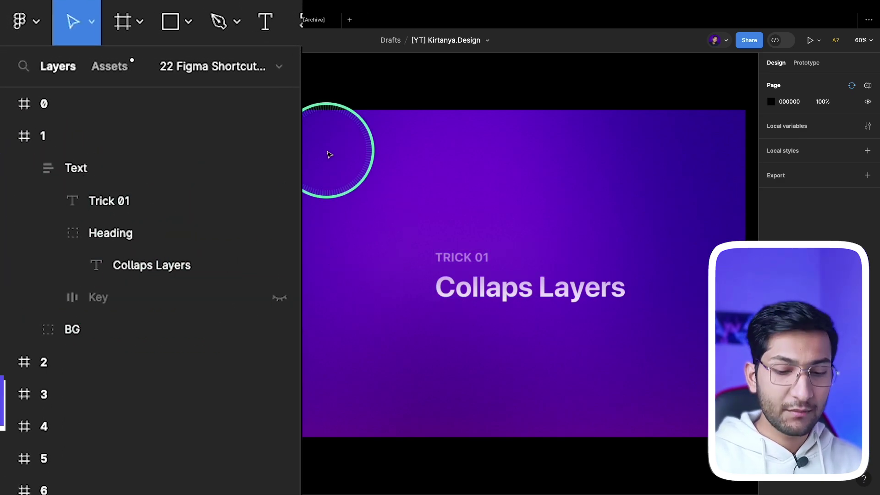
Collapse all nested layers and the Text group with Alt+L, then bring up the Trick 02 slide.
key("alt+l")
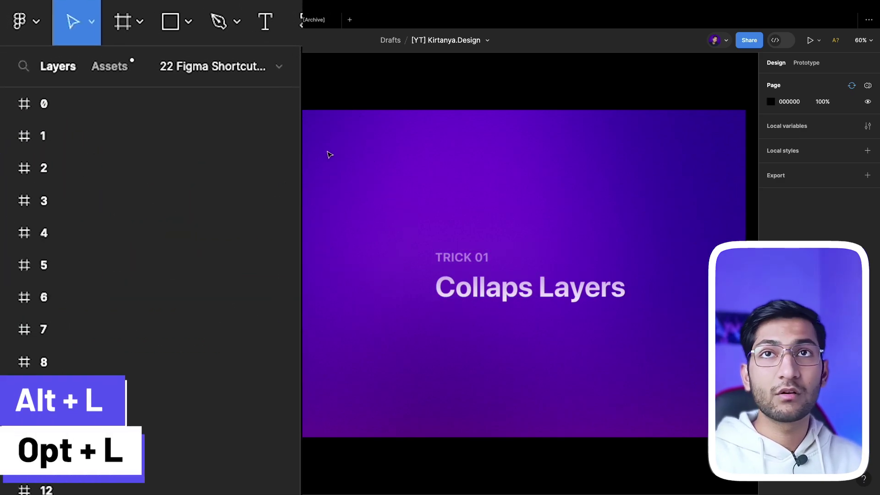
left_click(433, 280)
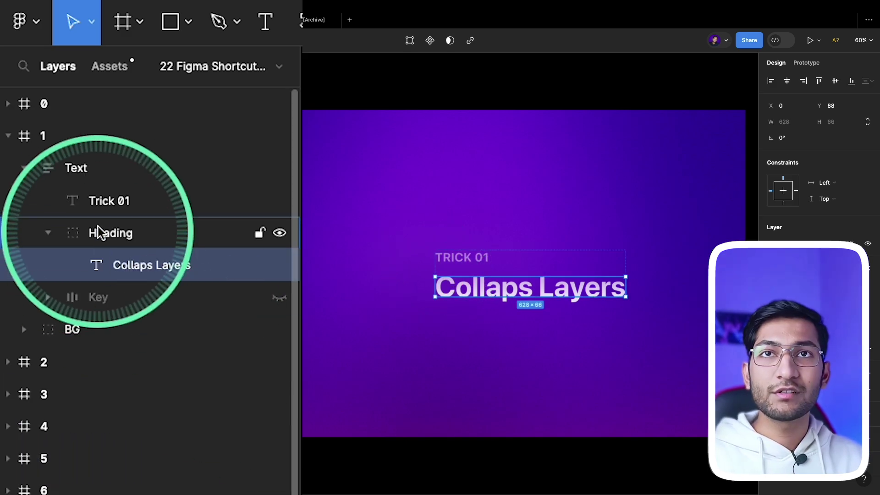
left_click(87, 172)
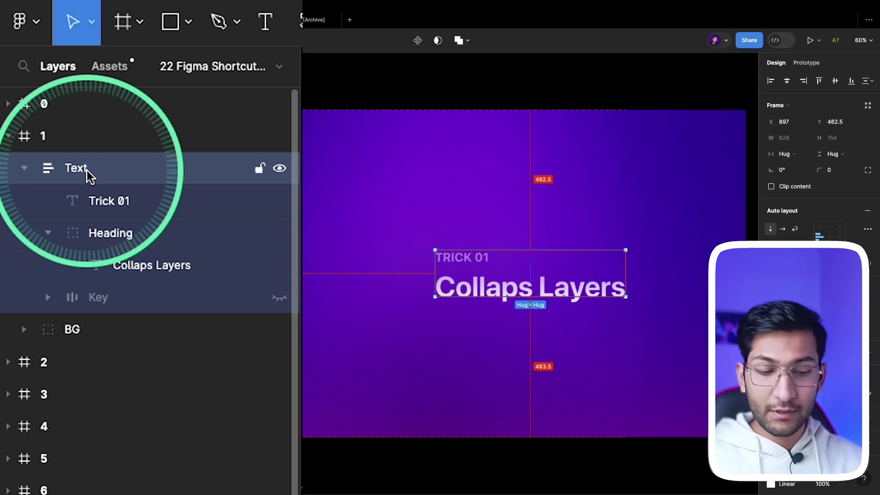
key("alt+l")
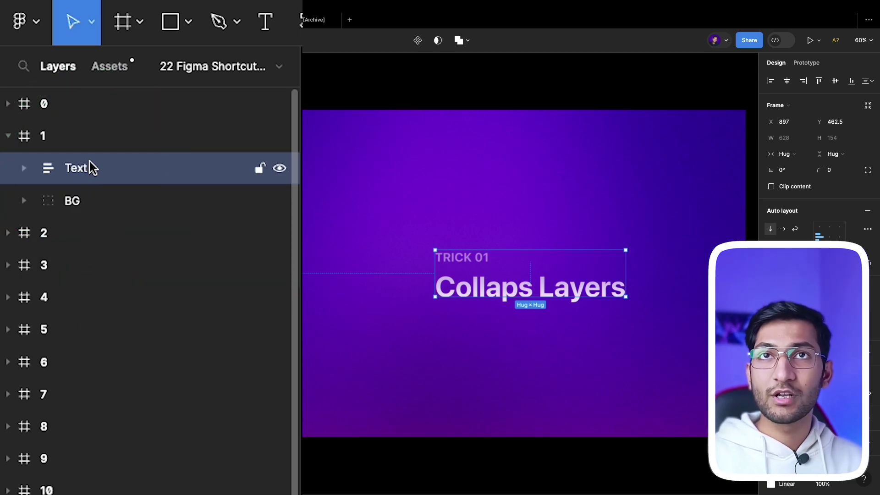
left_click(69, 135)
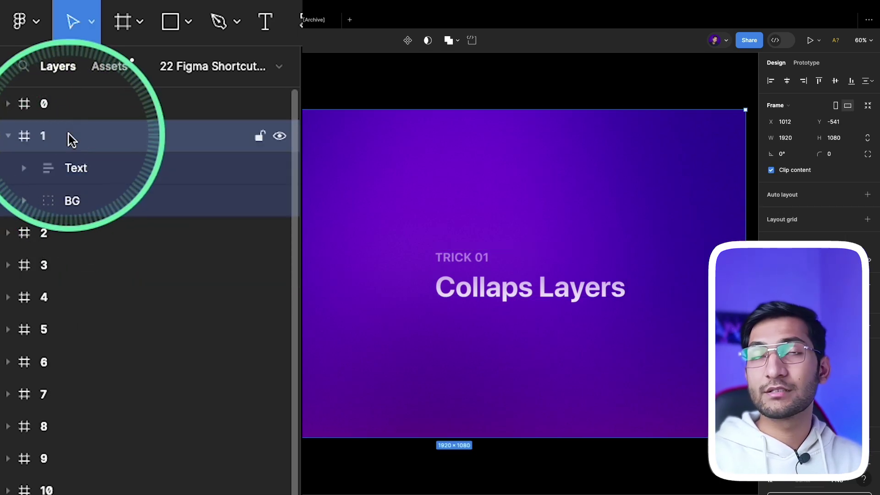
left_click(467, 280)
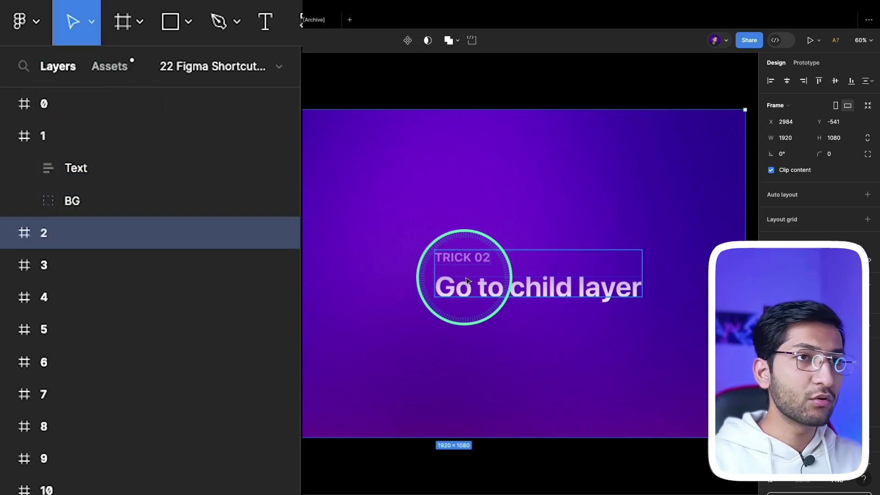
Step down from frame 2 through Lockup Centered and Group 3 into their child layers.
key("Return")
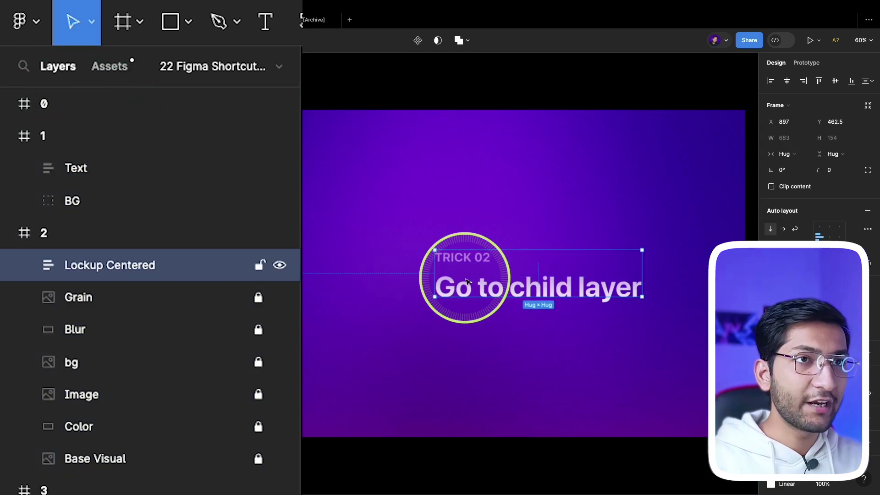
key("Return")
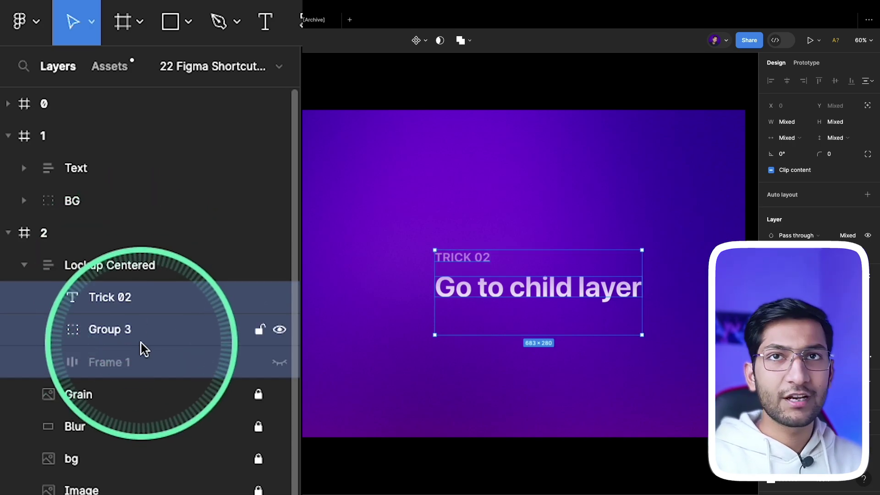
key("Return")
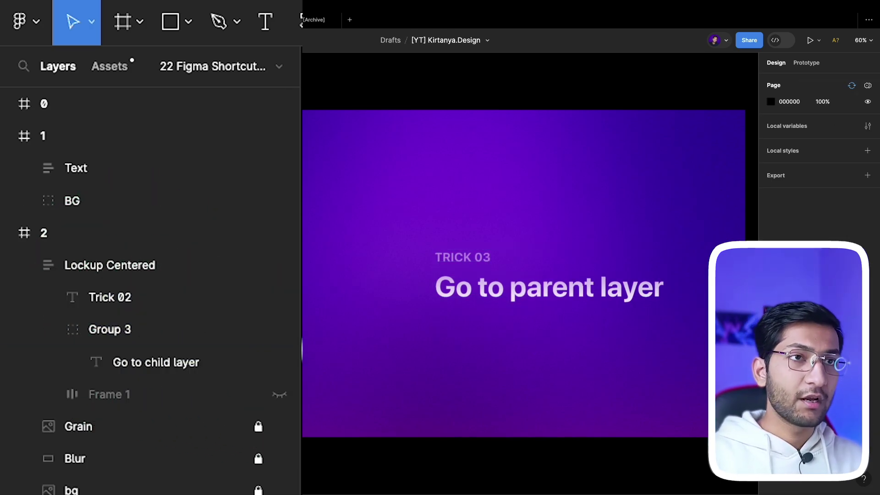
Select the Trick 03 heading and climb through Group 3 and Lockup Centered to frame 3.
left_click(472, 288)
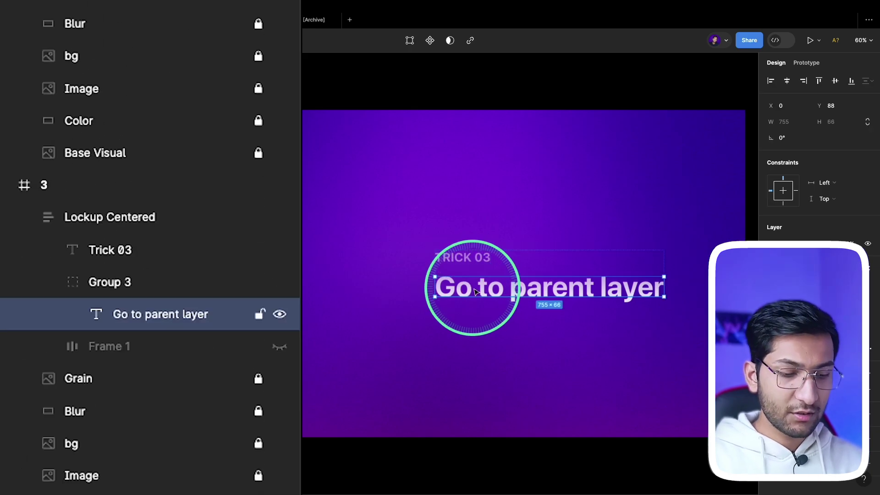
key("backslash")
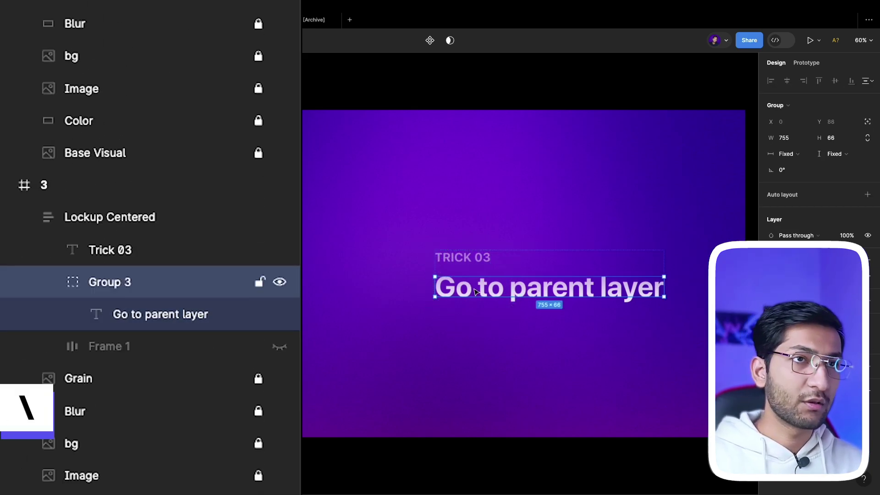
key("backslash")
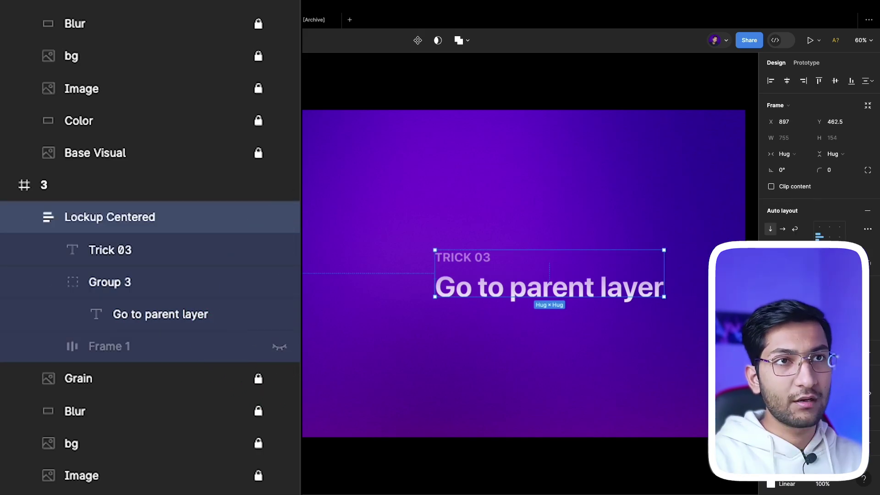
key("backslash")
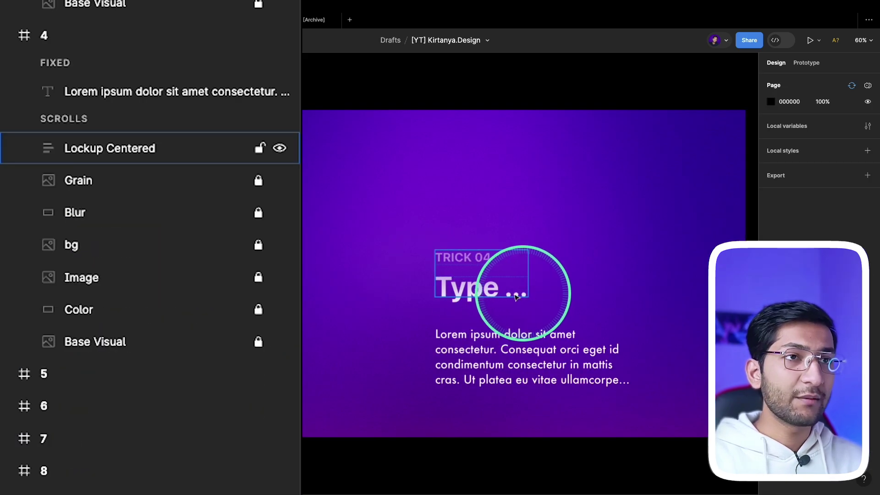
Replace the trailing dots in the 'Type ...' heading with a proper ellipsis character.
left_click(509, 295)
double_click(509, 295)
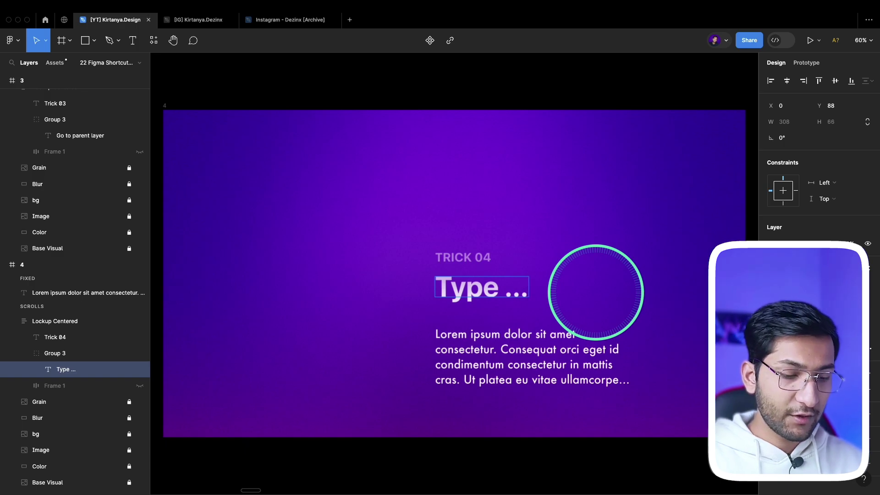
key("BackSpace")
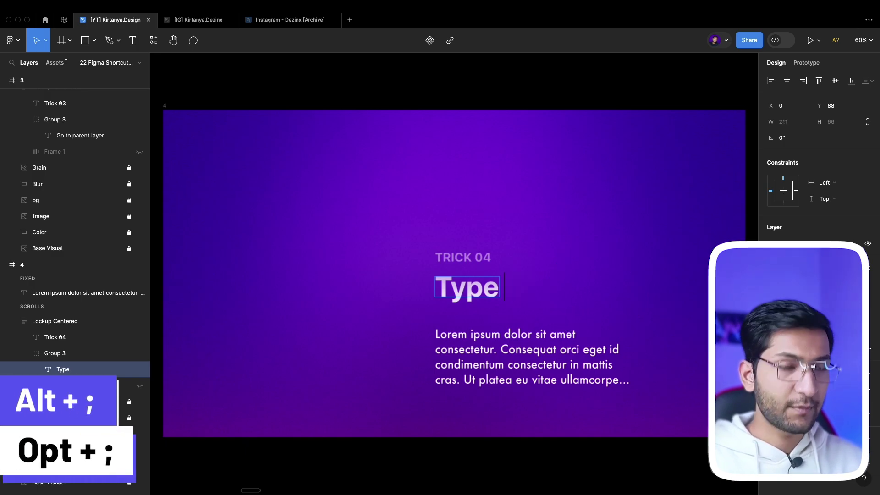
left_click(597, 295)
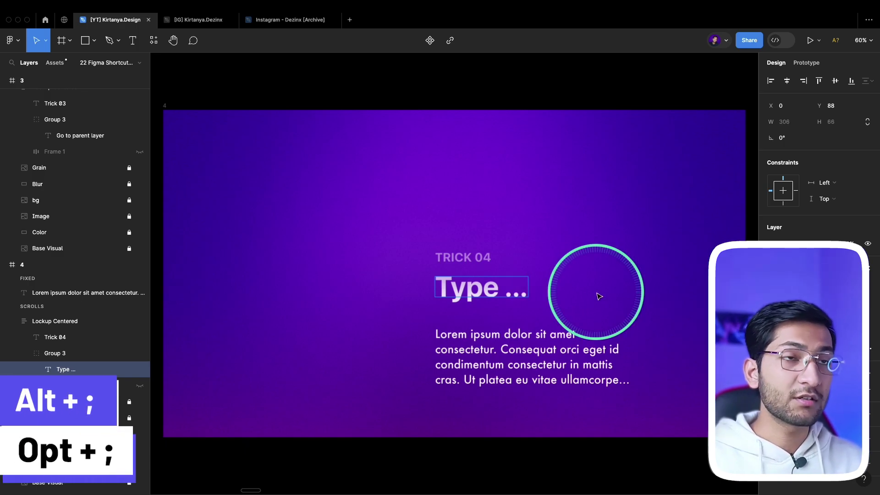
Turn Truncate text off and back on for the Lorem ipsum paragraph.
left_click(547, 351)
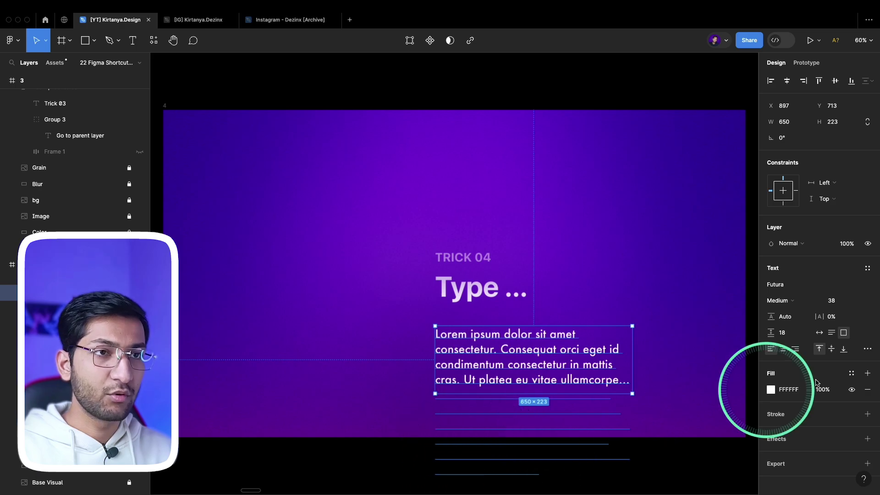
left_click(866, 350)
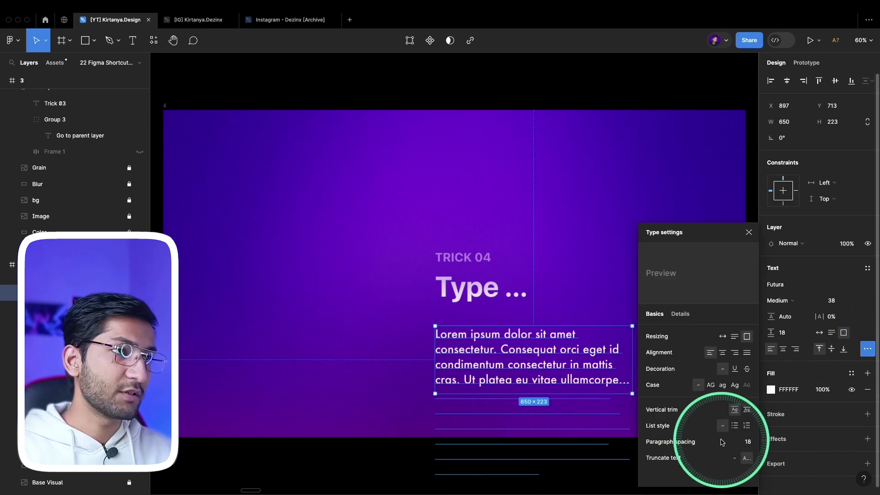
left_click(735, 459)
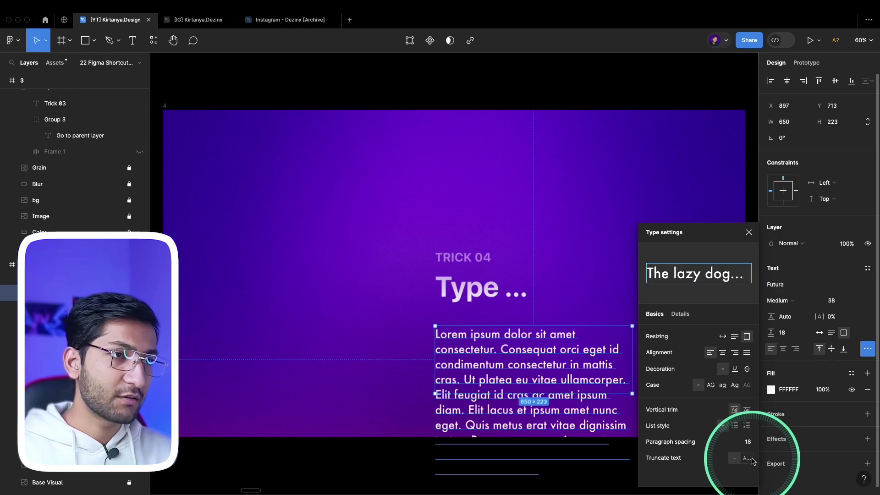
left_click(752, 459)
key("n")
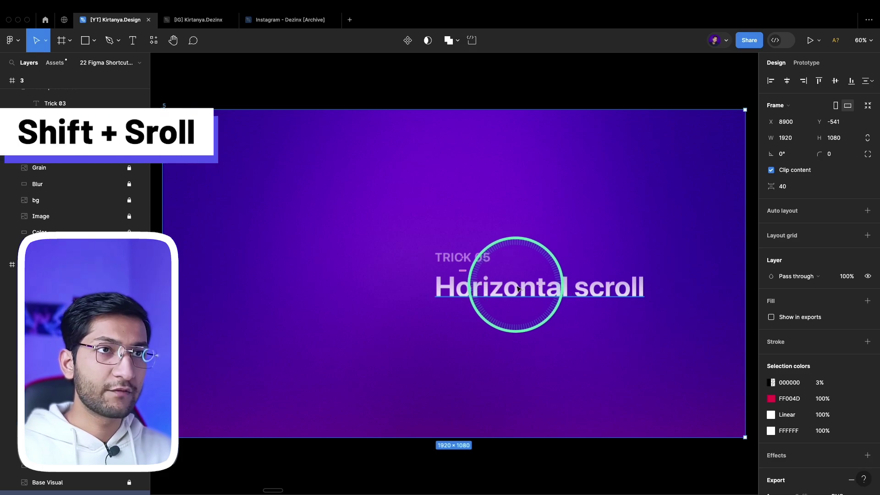
Pan the canvas horizontally from Trick 05 past Trick 06 to the Trick 07 slide.
scroll(528, 288, "right", 2)
scroll(515, 288, "left", 5)
scroll(521, 290, "right", 5)
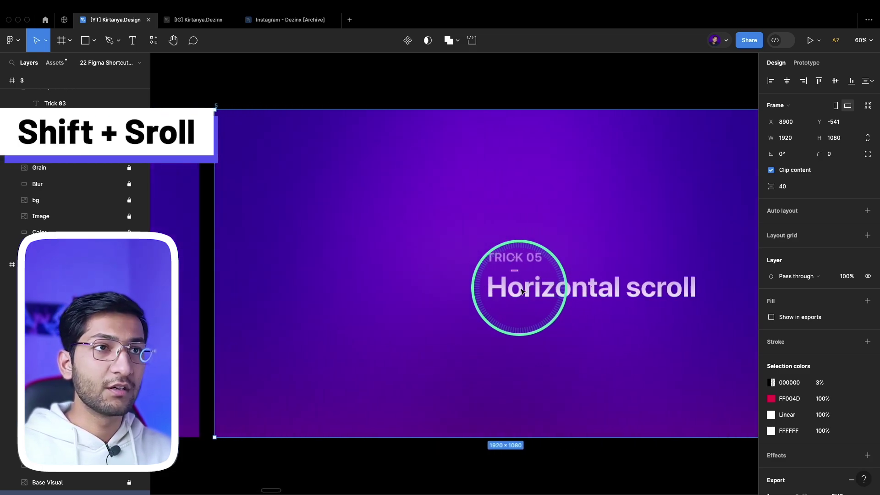
scroll(520, 290, "left", 5)
scroll(521, 291, "right", 5)
scroll(521, 289, "right", 5)
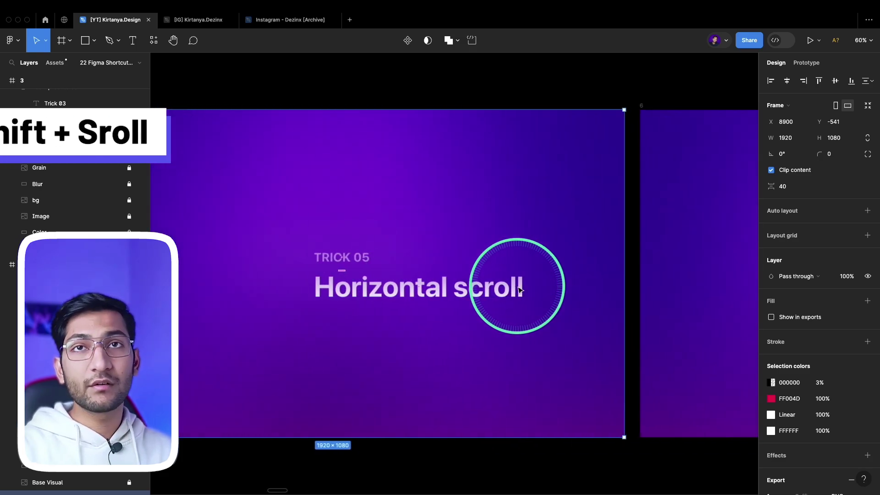
scroll(520, 289, "right", 10)
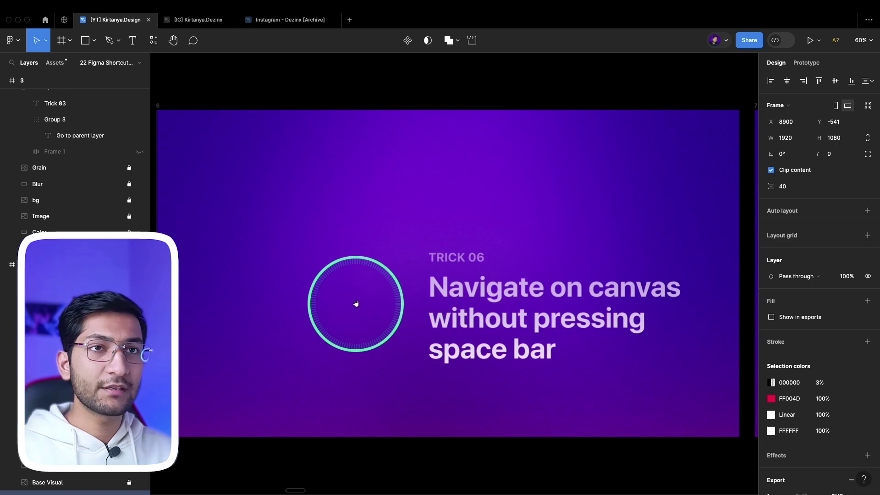
mouse_move(355, 287)
left_mouse_down()
mouse_move(368, 236)
mouse_move(366, 293)
mouse_move(367, 277)
left_mouse_up()
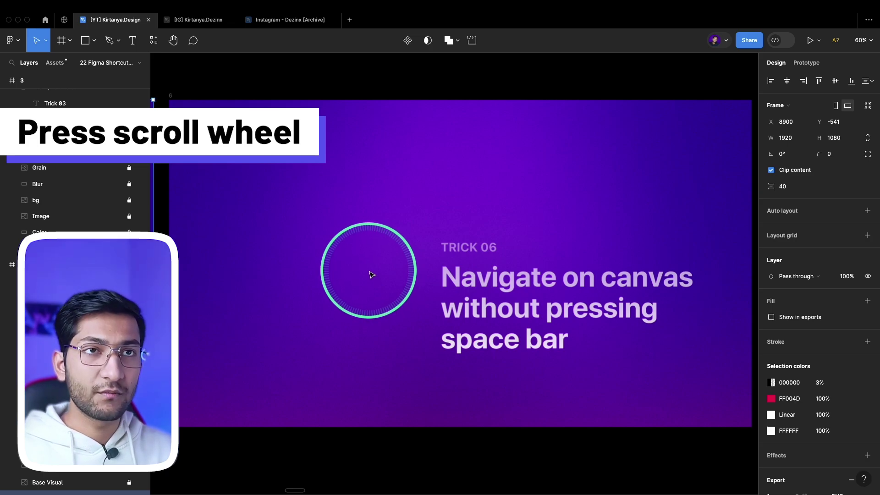
left_click_drag(372, 274, 417, 270)
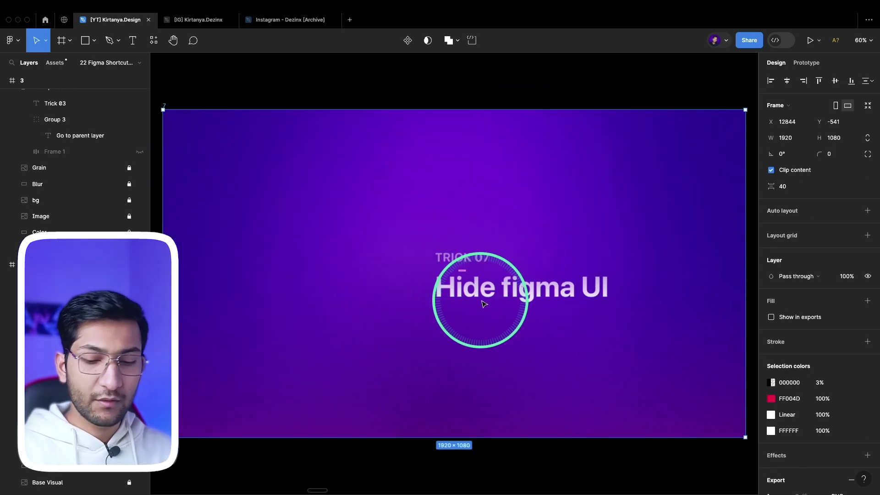
Hide and restore the whole Figma interface, then the layer list, and clear the selection.
key("super+backslash")
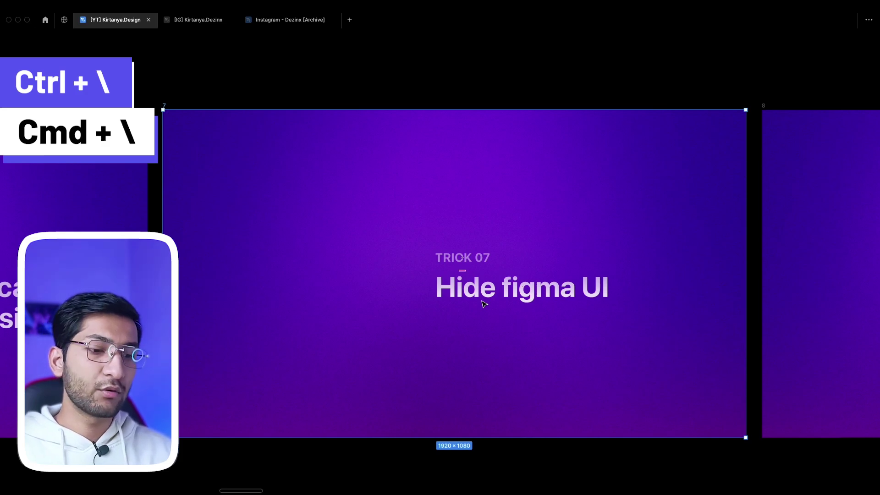
key("super+backslash")
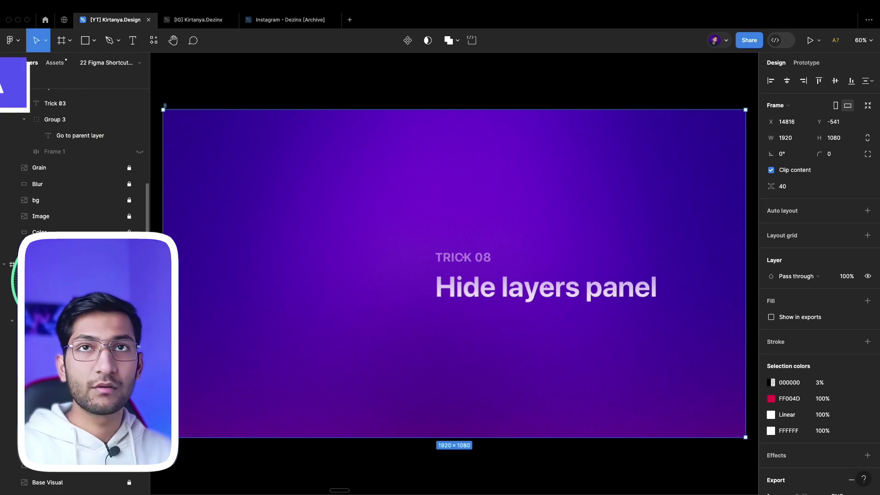
key("super+shift+backslash")
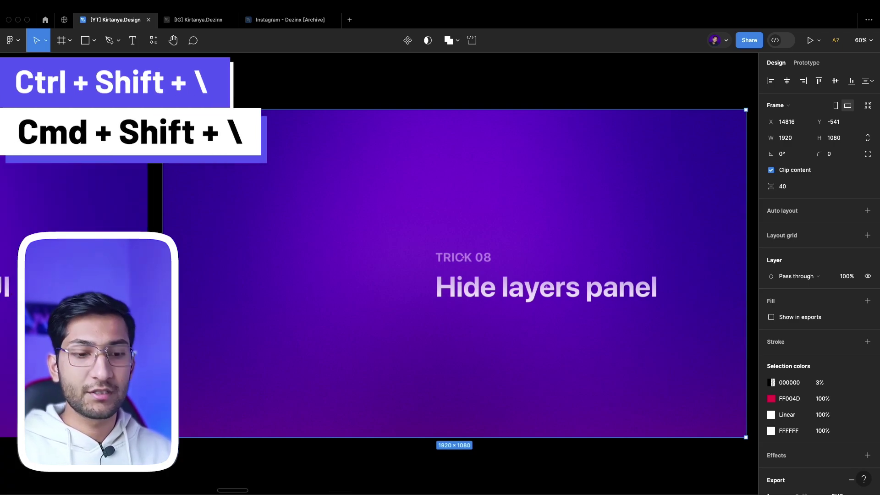
key("super+shift+backslash")
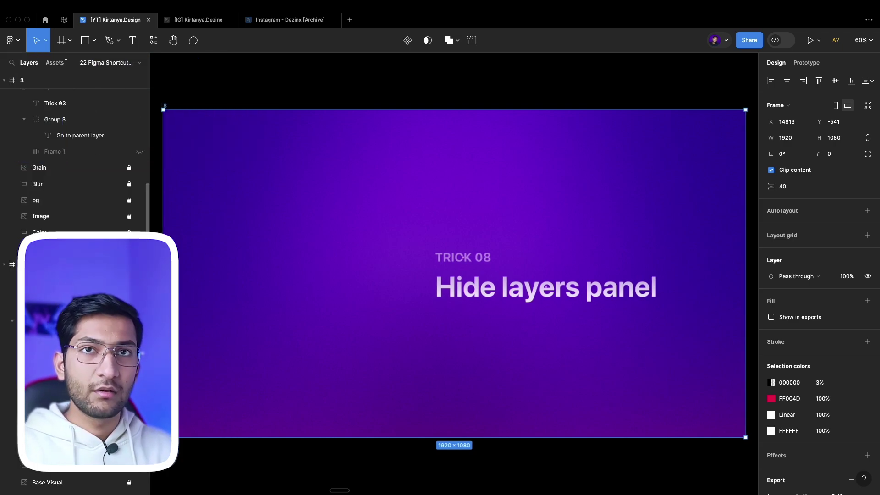
left_click(545, 236)
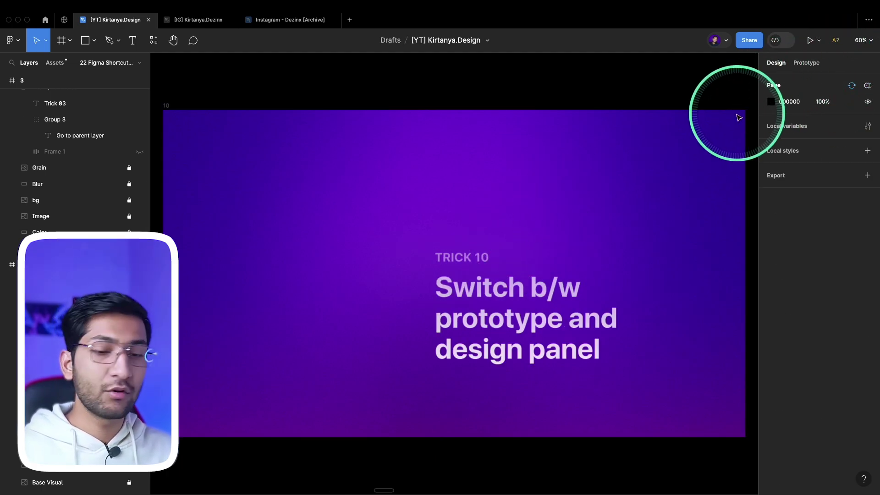
Switch the right sidebar between the Prototype and Design tabs, ending on Design.
key("shift+e")
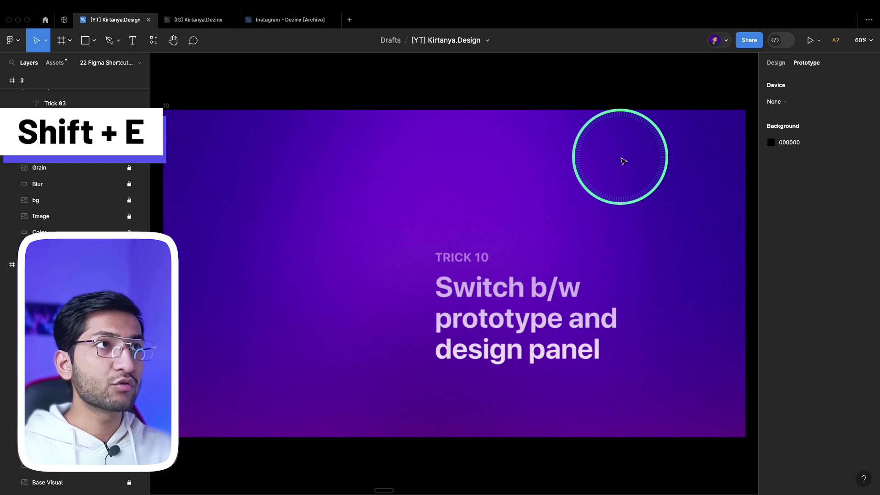
key("alt+8")
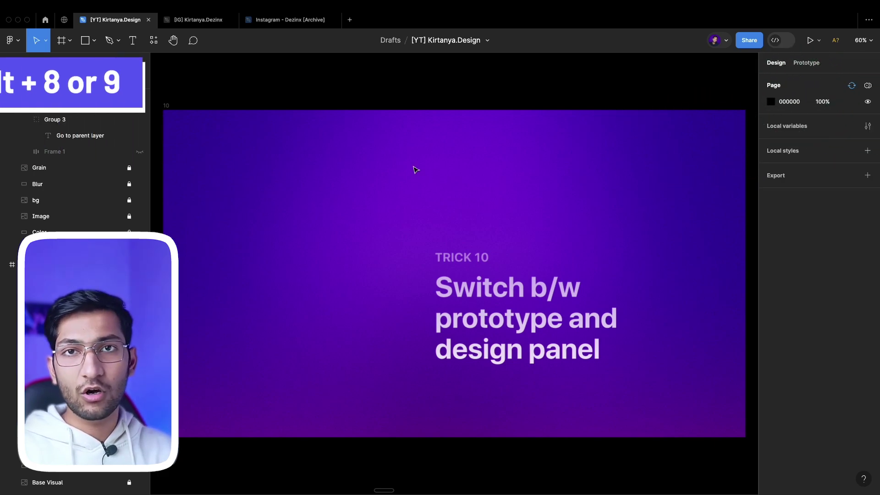
key("alt+9")
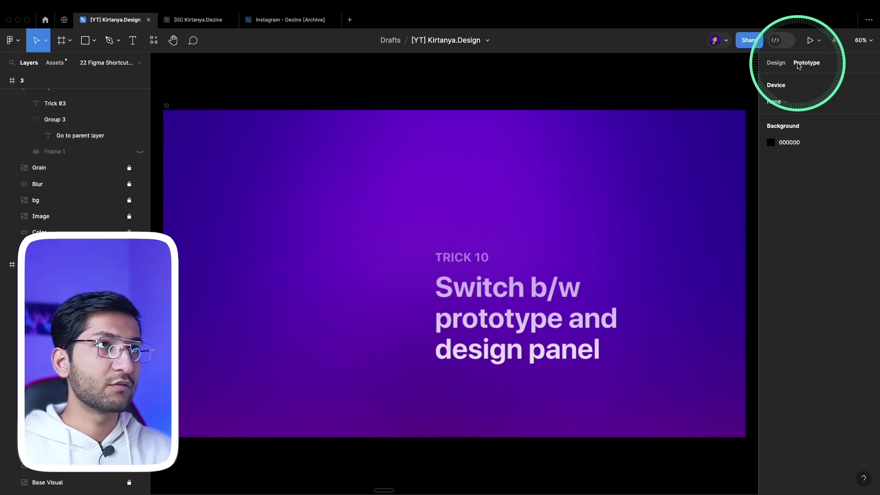
key("alt+8")
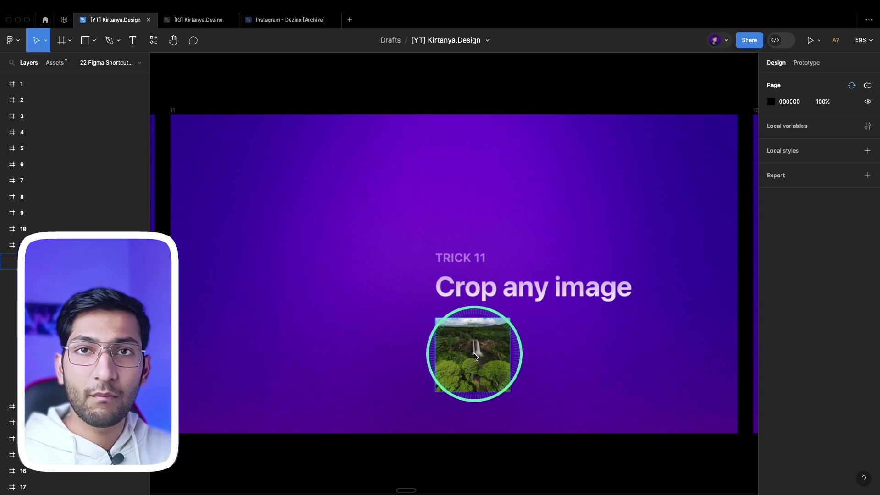
Crop the waterfall image down to about 141×142, then smaller to about 65×66.
double_click(474, 357)
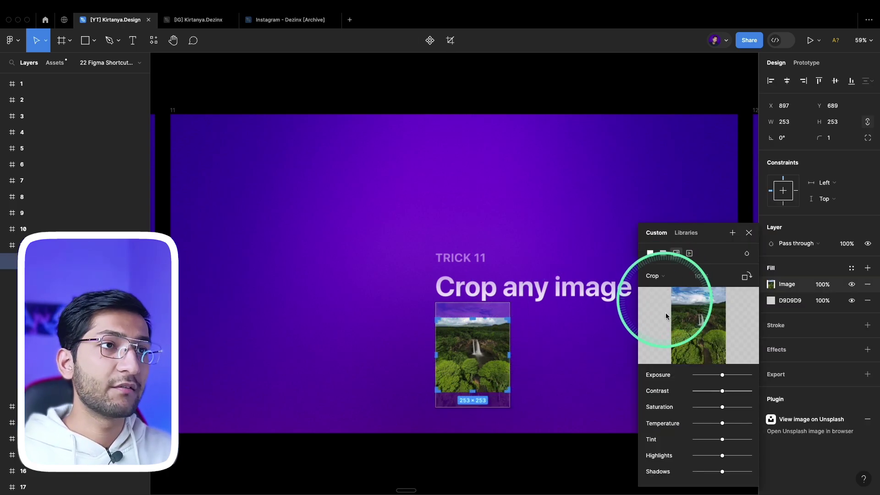
left_click(521, 375)
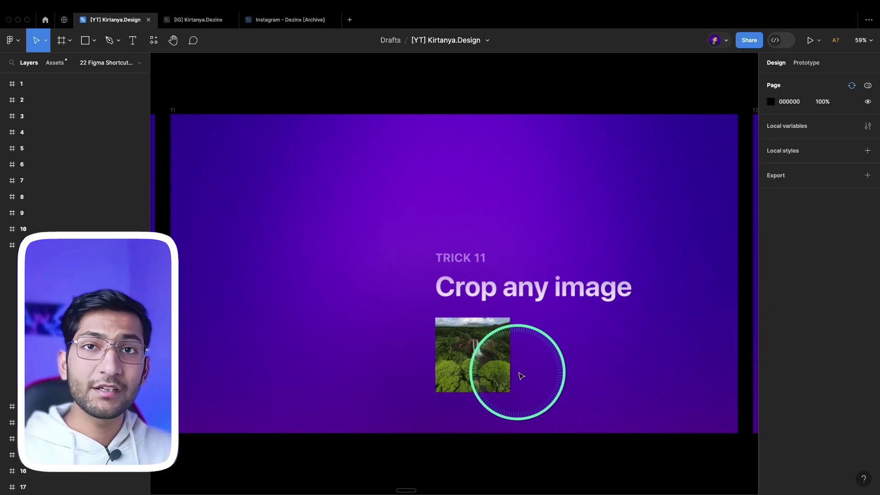
left_click(482, 354)
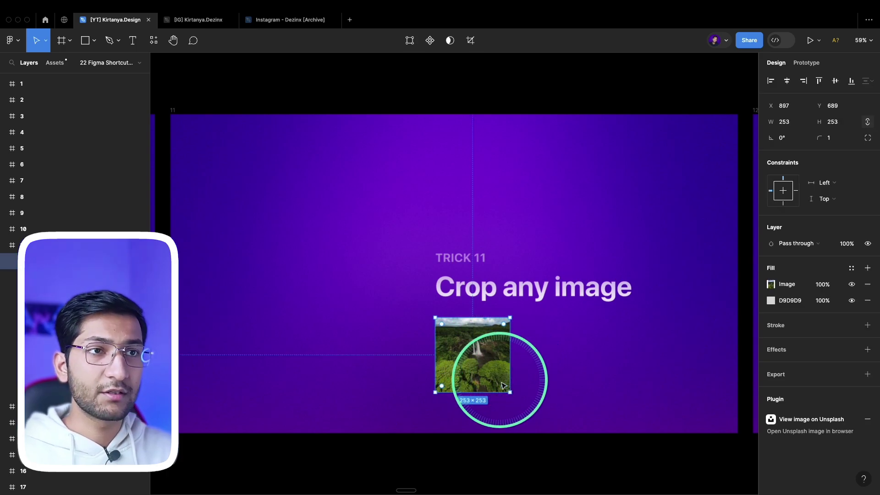
left_click_drag(509, 391, 477, 360)
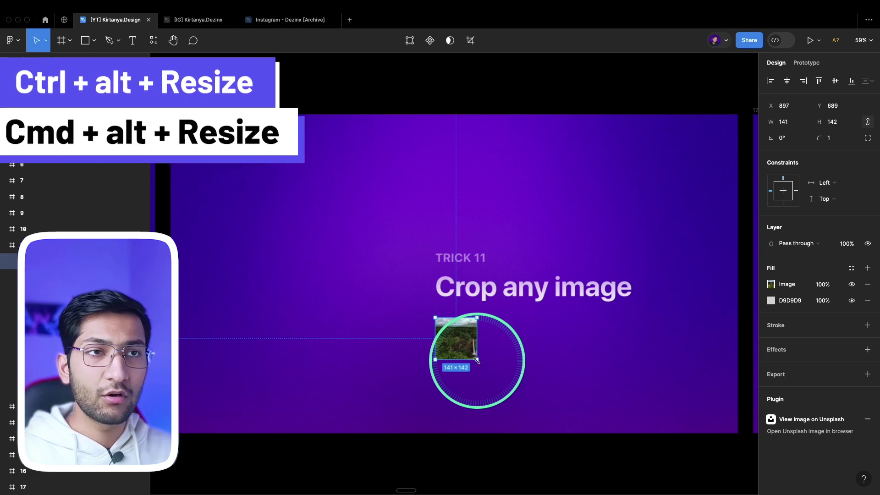
left_click_drag(477, 361, 521, 374)
Place the search icon component found with 'sear' on Trick 12, then step forward and back a slide.
left_click(461, 216)
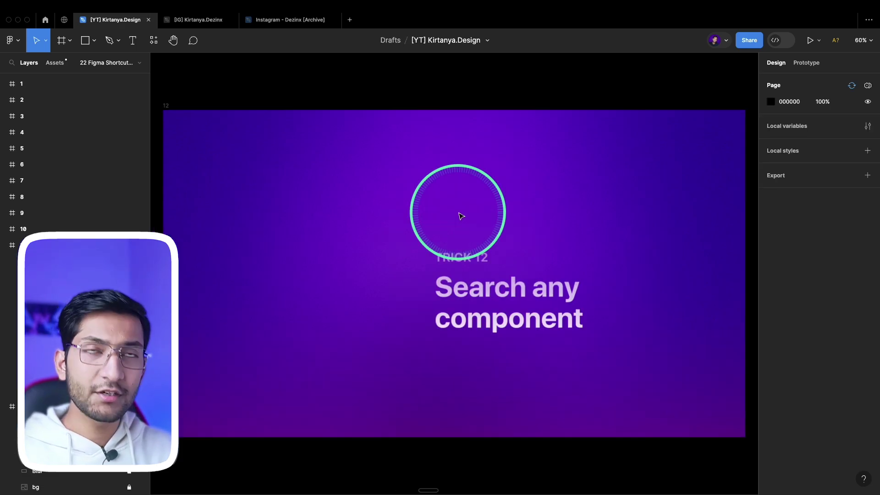
key("shift+i")
type("sear")
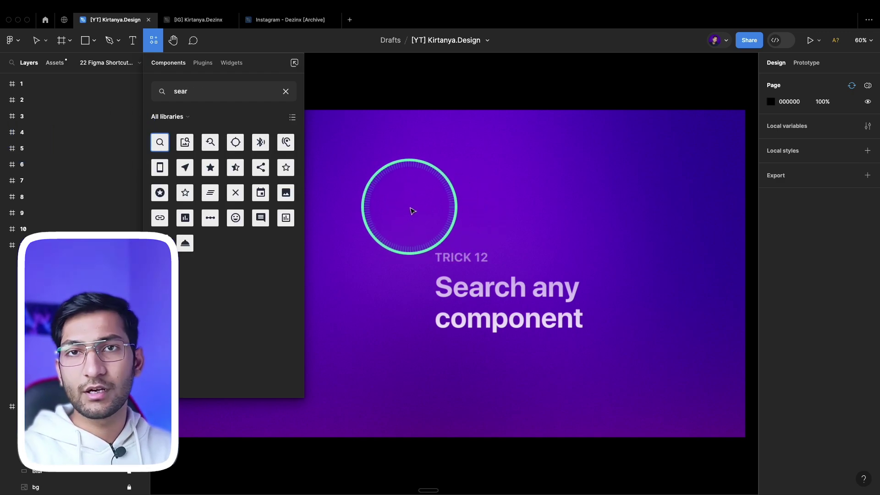
left_click_drag(159, 142, 479, 239)
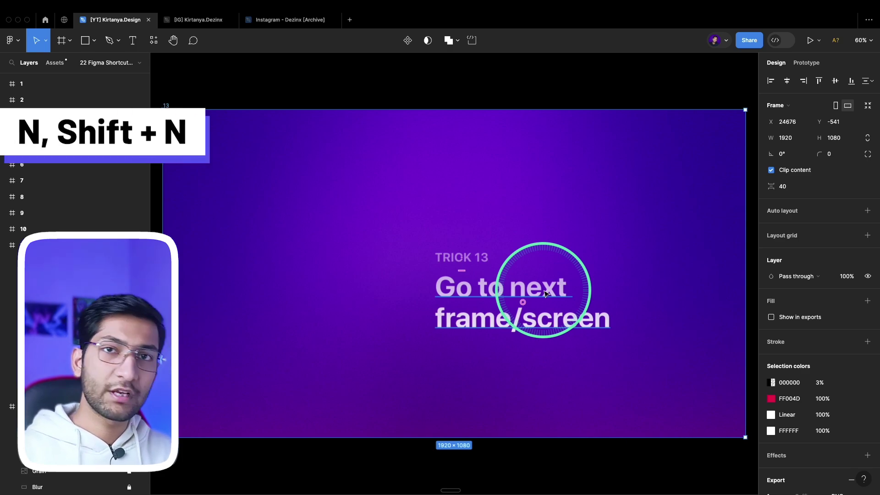
key("n")
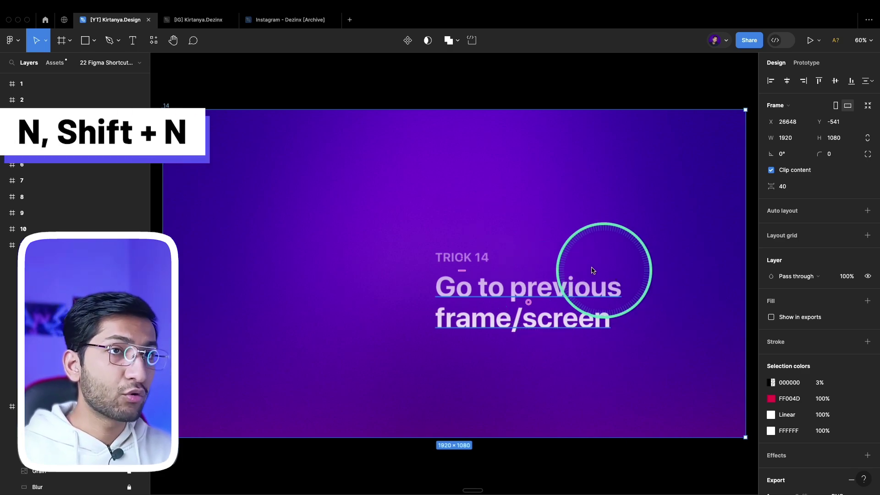
key("shift+n")
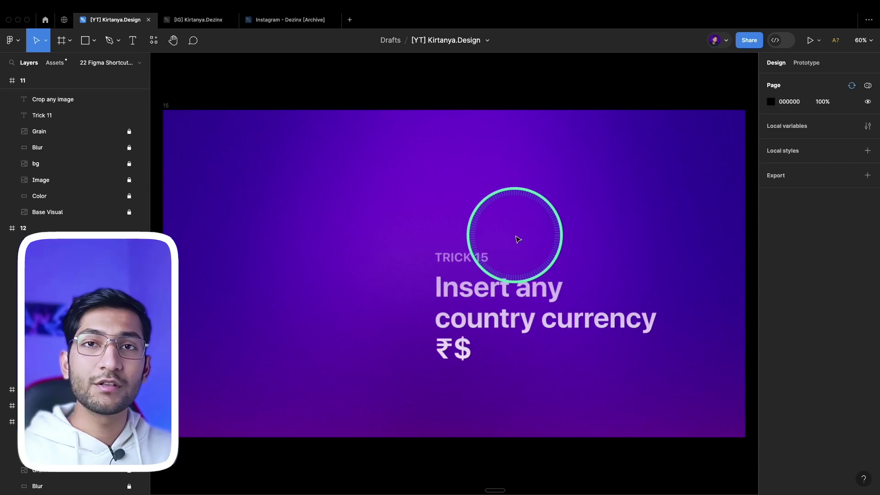
Insert currency symbols after the $ in the Trick 15 heading so it ends in ₹$$₹.
left_click(442, 350)
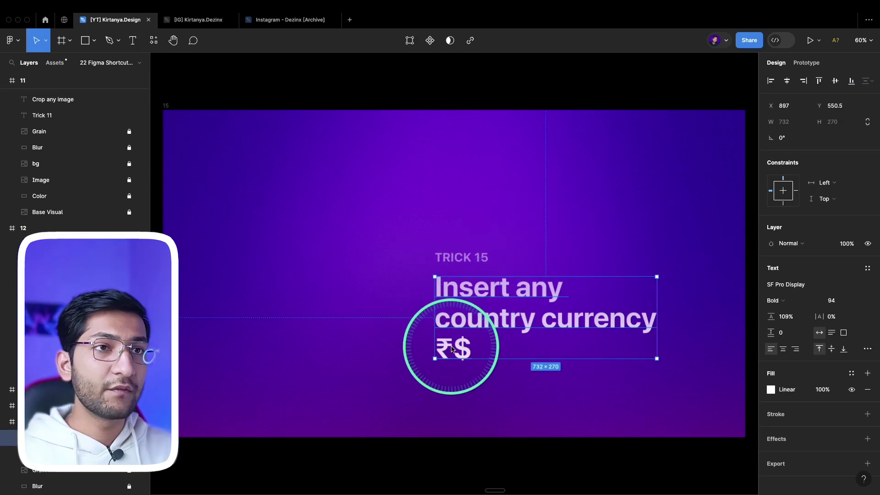
double_click(459, 357)
left_click(485, 347)
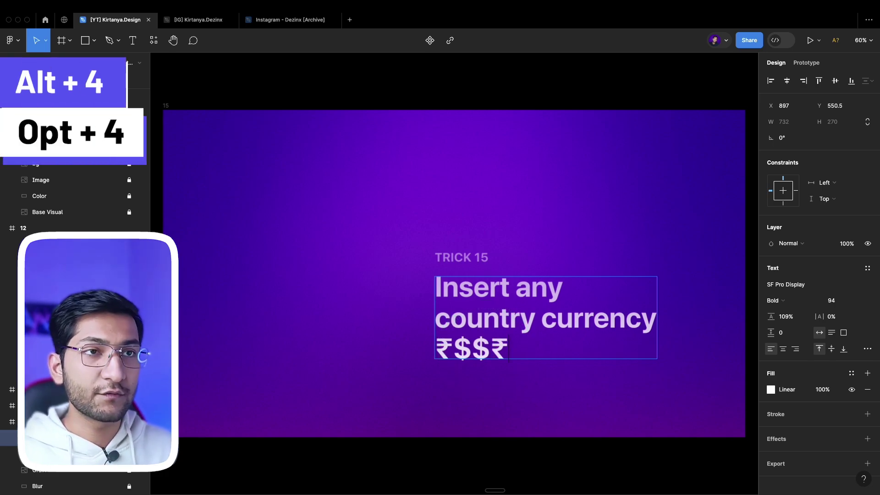
left_click(485, 349)
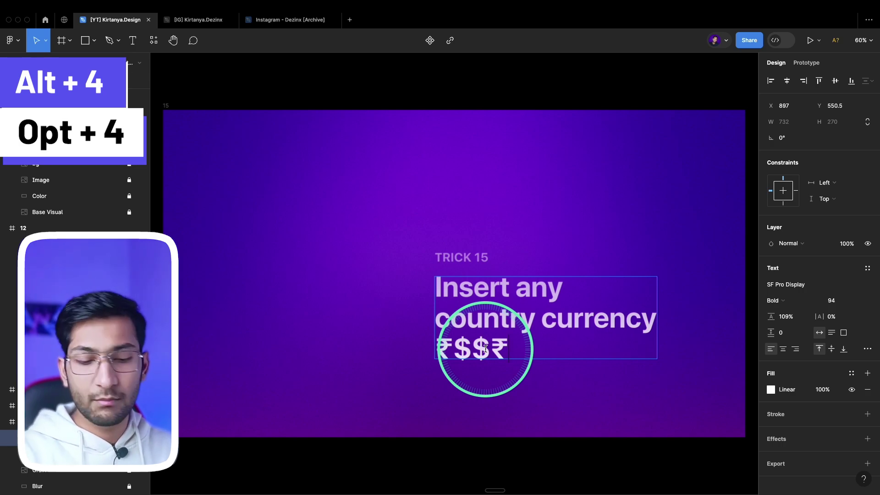
key("Escape")
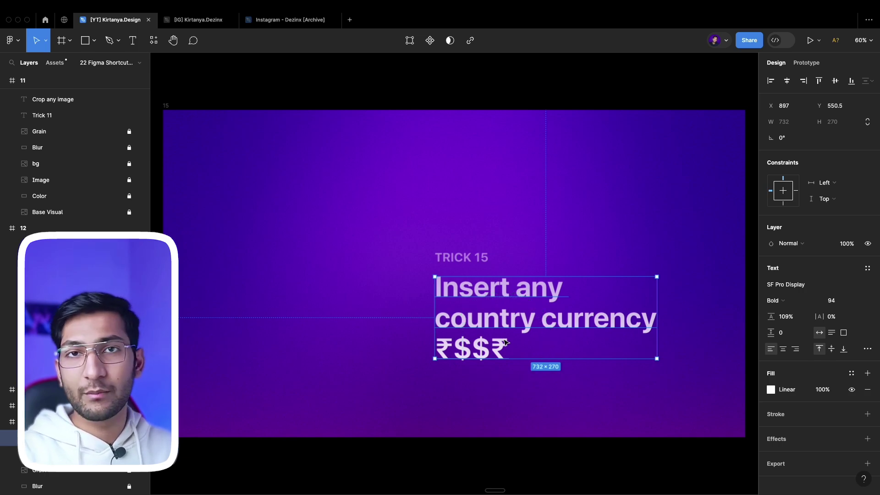
left_click(504, 342)
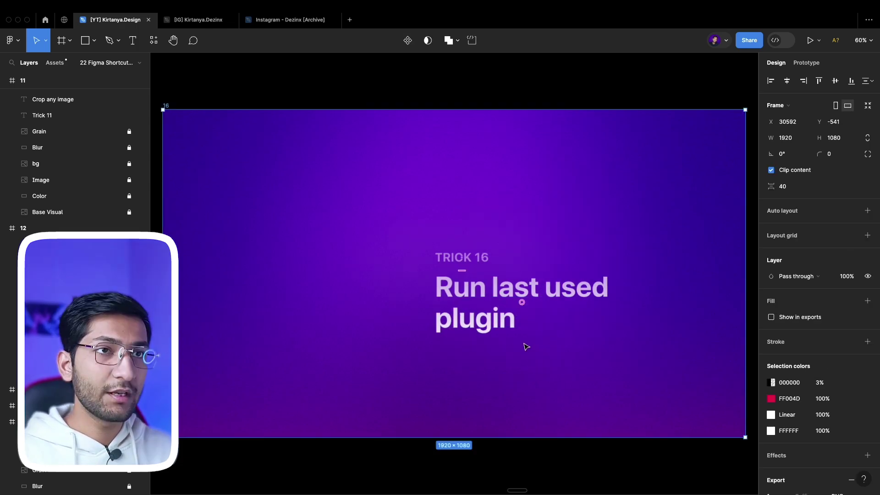
Run the Unsplash plugin found with 'uns', close it, and relaunch it with Cmd+Alt+P.
left_click(524, 301)
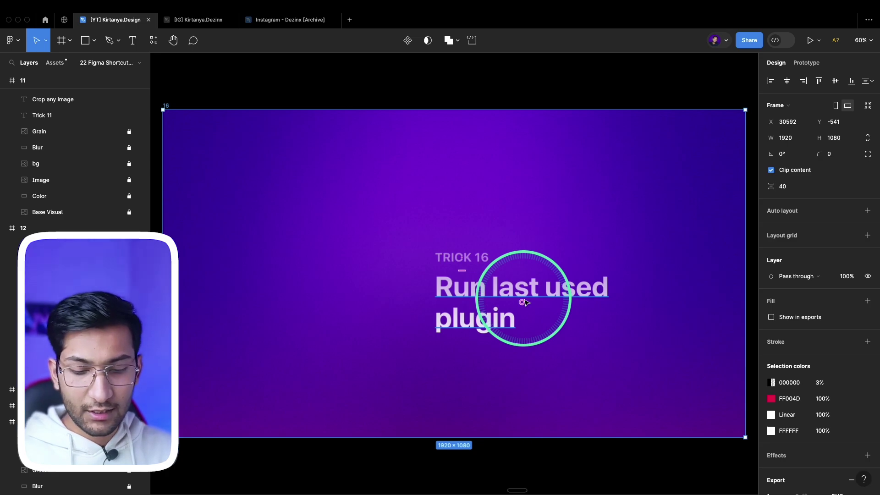
key("ctrl+alt+p")
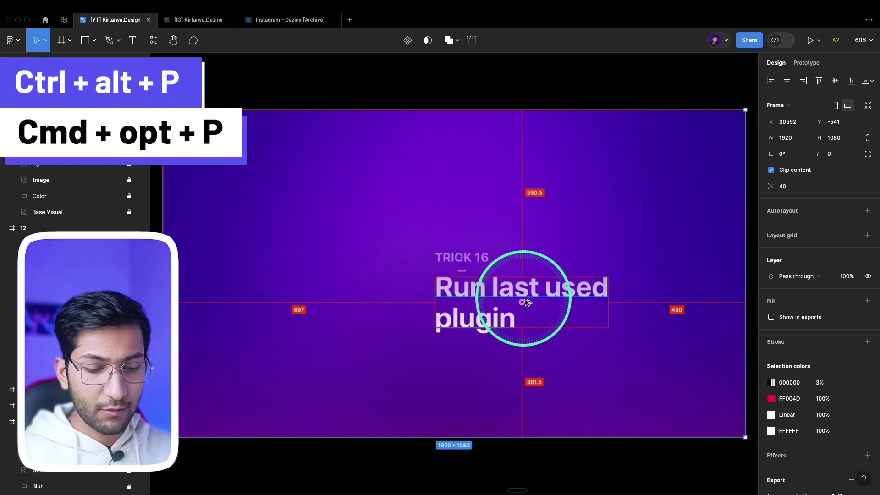
left_click(526, 356)
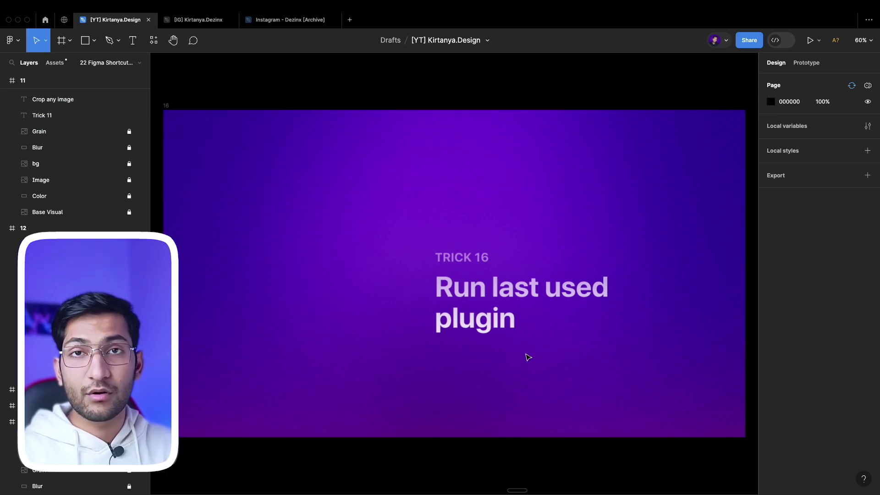
key("ctrl+/")
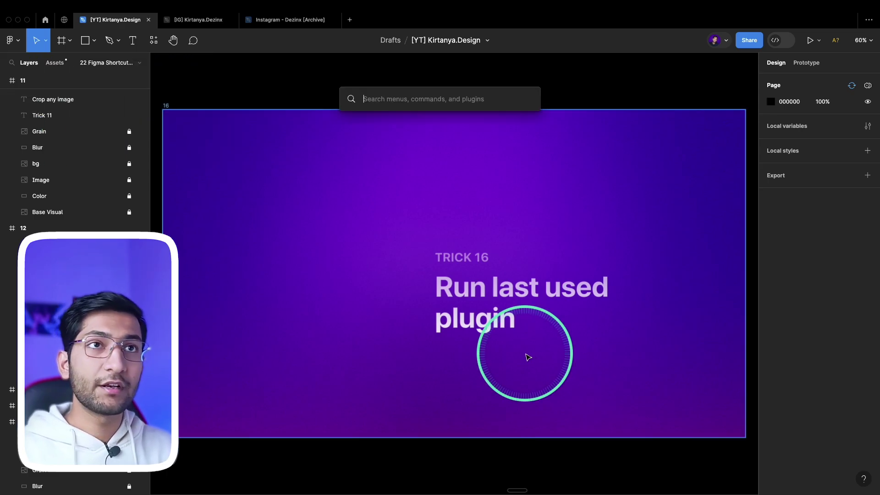
type("uns")
key("Return")
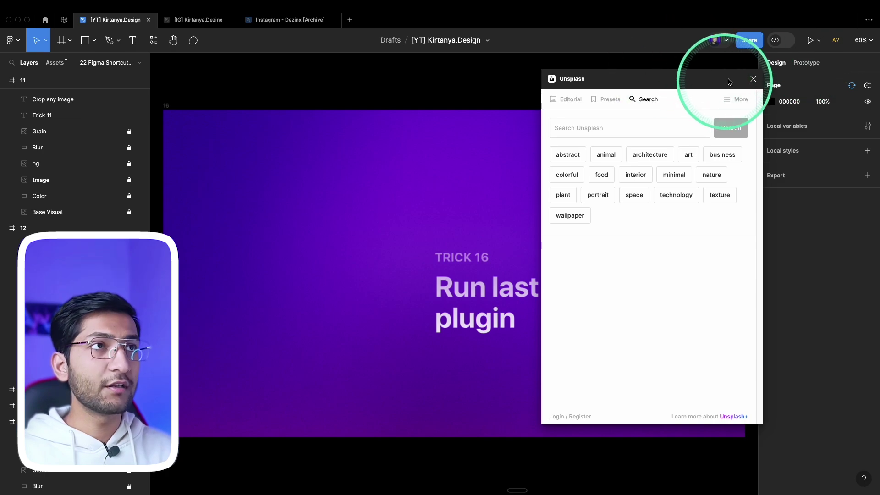
left_click(754, 78)
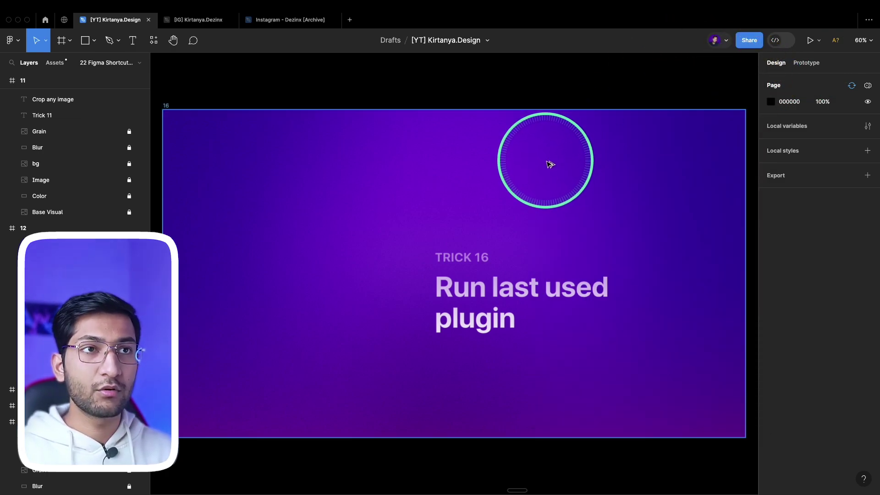
key("super+alt+p")
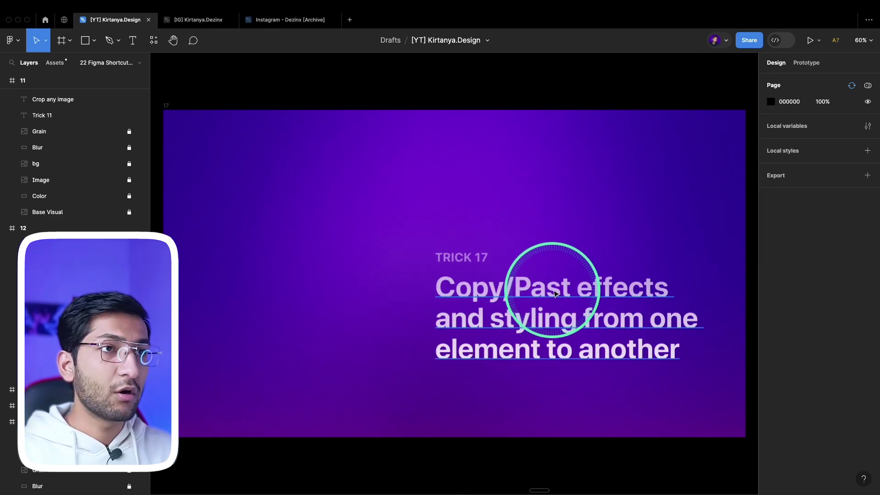
Copy the Trick 17 headline's text properties and paste them onto the TRICK 17 label.
left_click(554, 293)
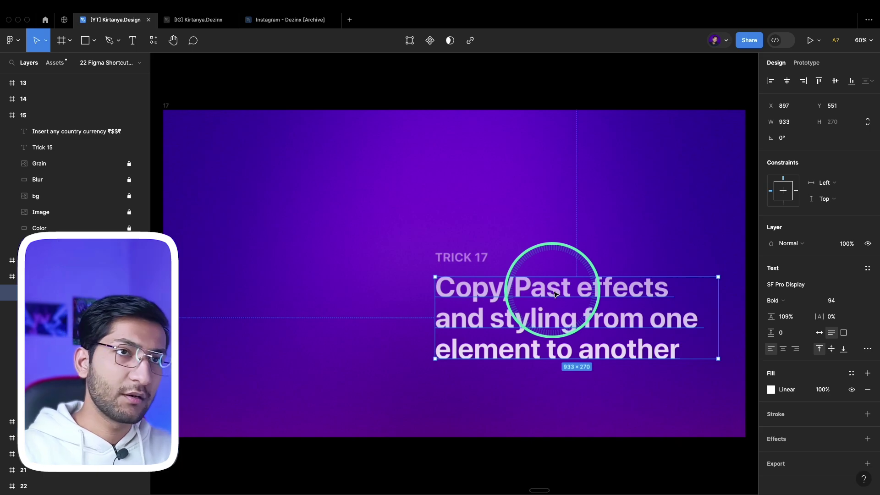
key("ctrl+alt+c")
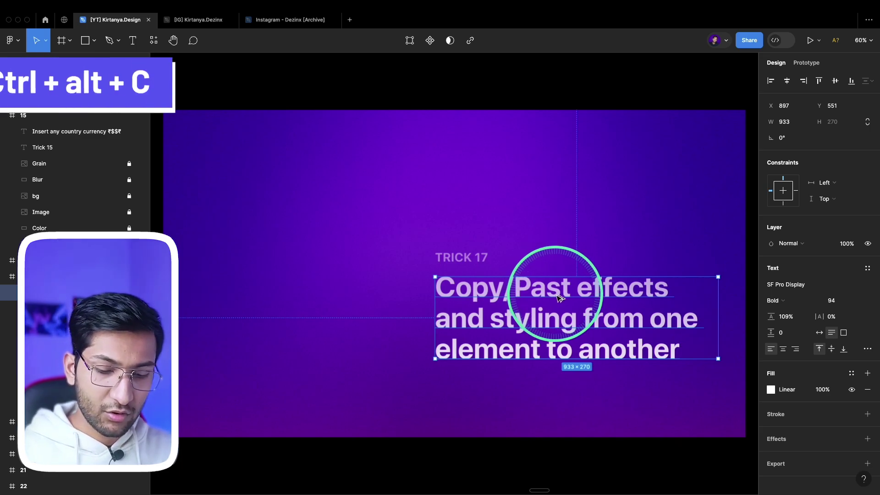
right_click(494, 293)
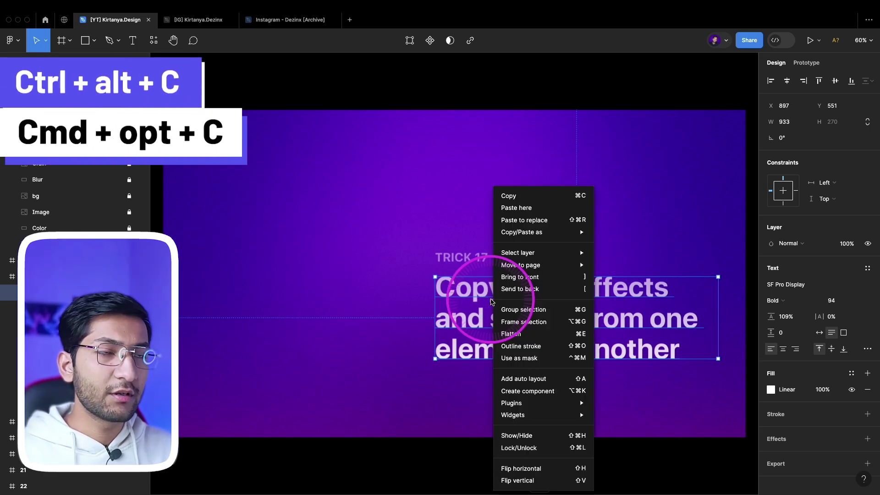
mouse_move(541, 232)
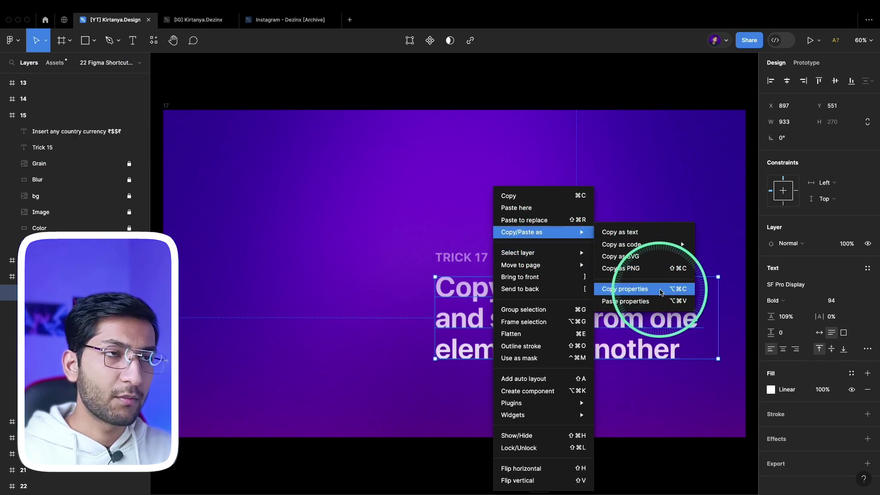
left_click(473, 263)
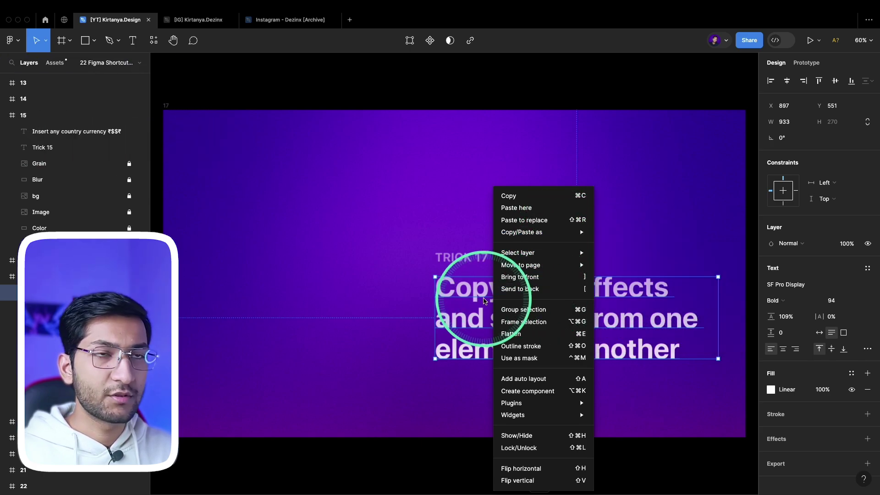
left_click(472, 263)
key("super+alt+v")
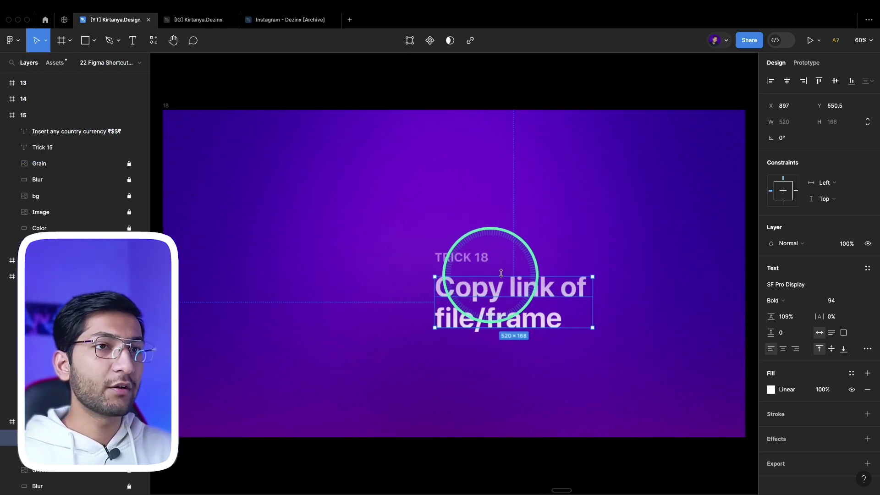
Open and close the Share dialog, then copy the file's link with Cmd+L.
key("Escape")
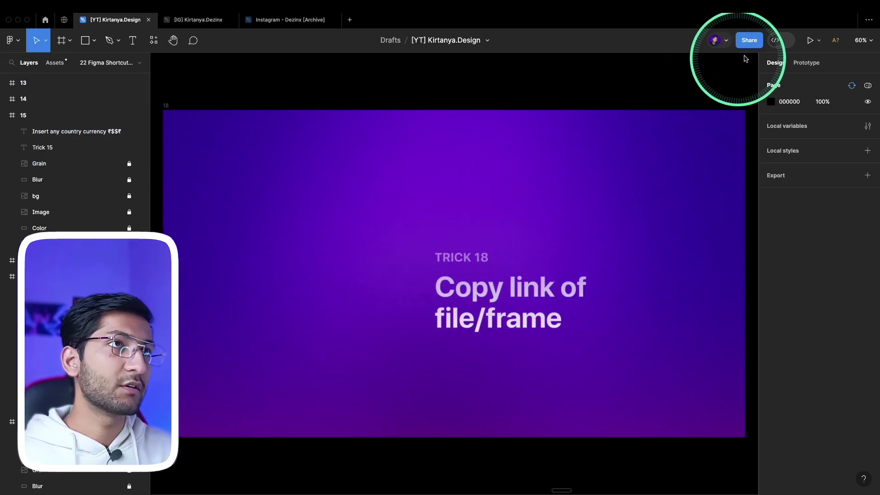
left_click(748, 40)
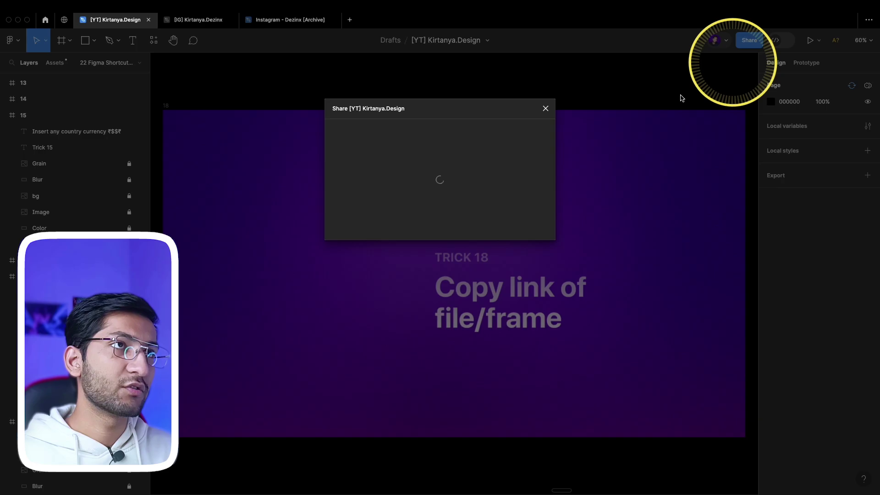
left_click(545, 109)
key("super+l")
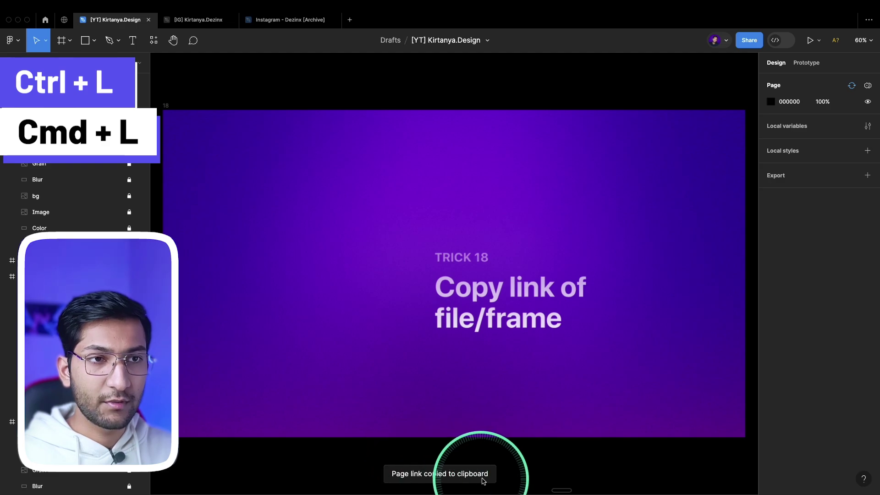
Select the Trick 18 frame and copy its frame link with Cmd+L.
left_click(168, 106)
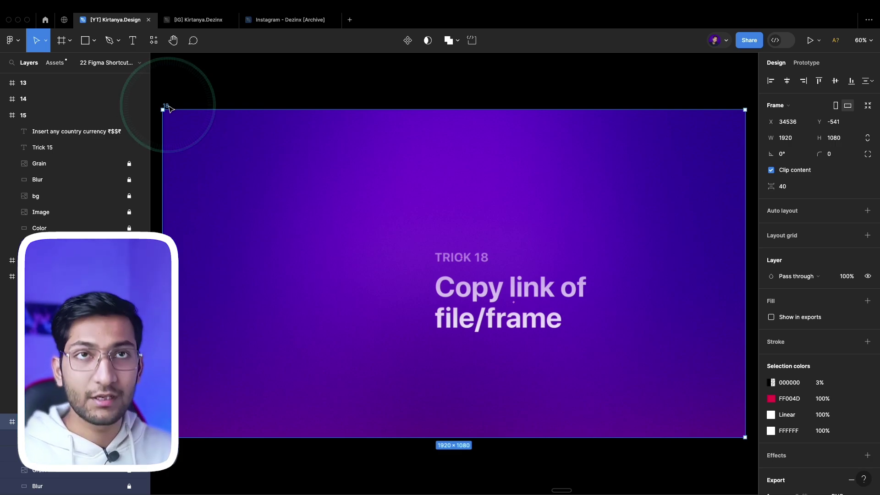
left_click(169, 107)
key("super+l")
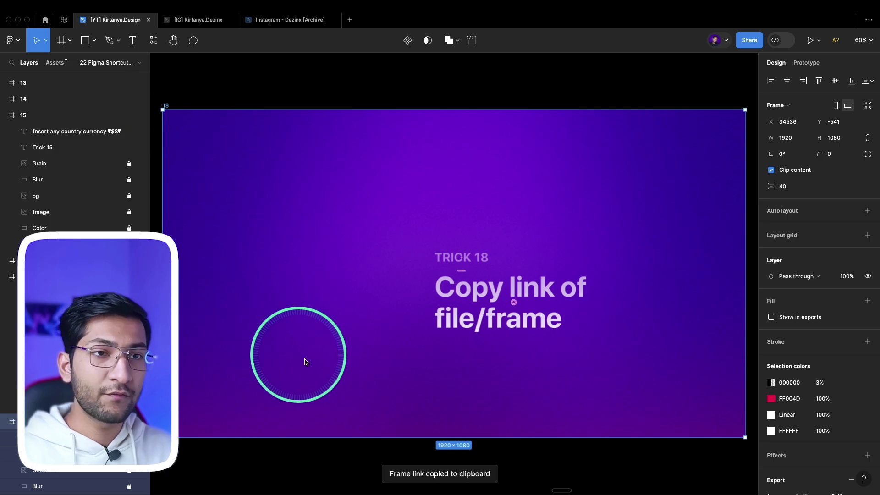
Switch to the Ep 8: Web Navbar page from the Pages list.
left_click(516, 292)
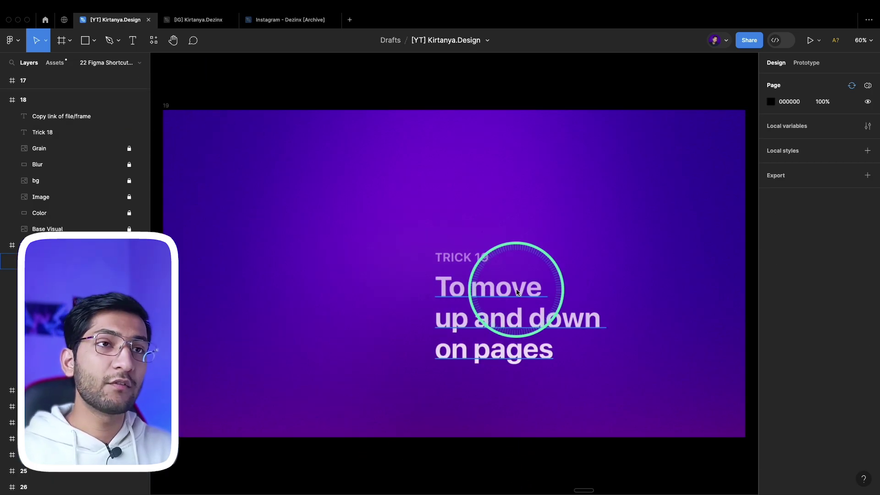
left_click(128, 62)
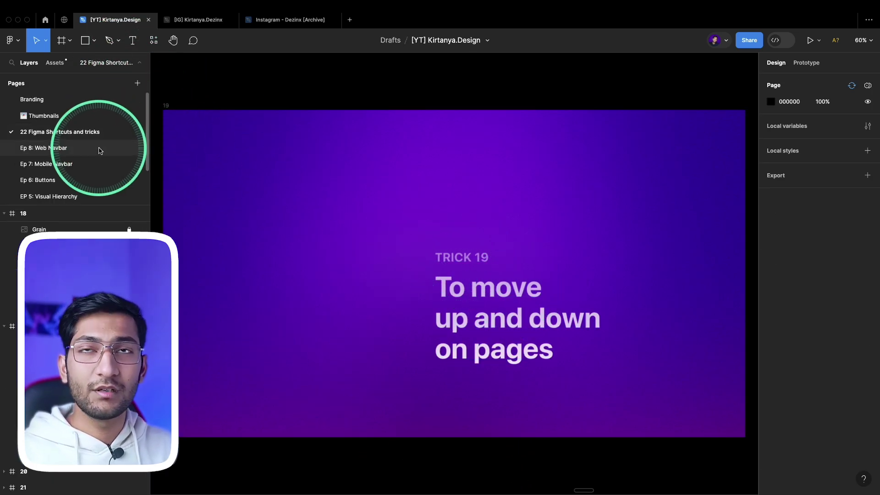
left_click(96, 148)
Return to the 22 Figma Shortcuts and tricks page and advance to the Trick 20 slide.
key("Page_Up")
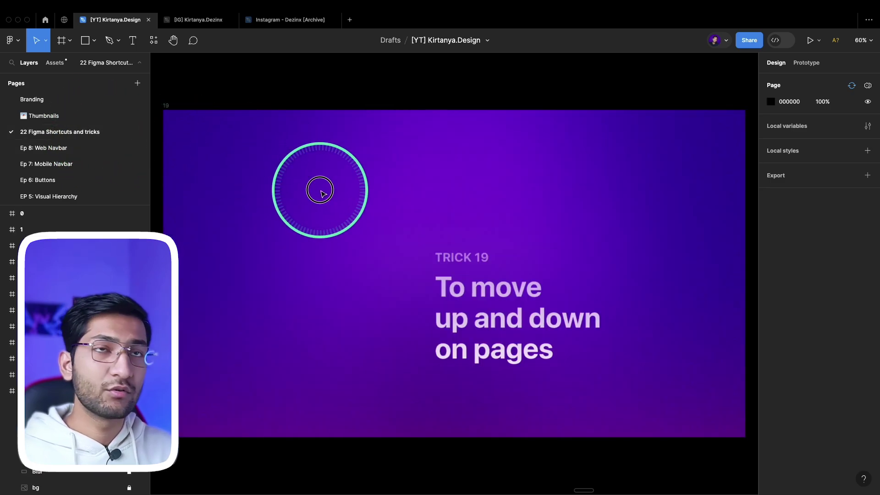
key("F2")
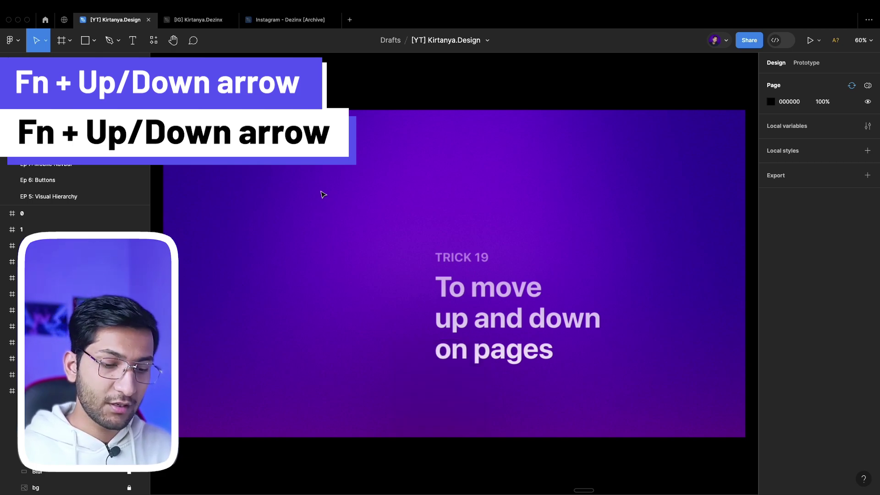
key("F2")
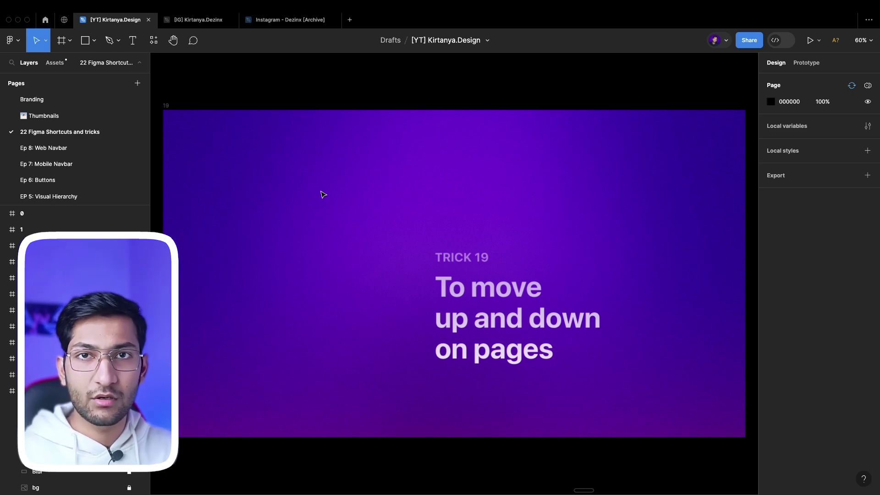
left_click(321, 193)
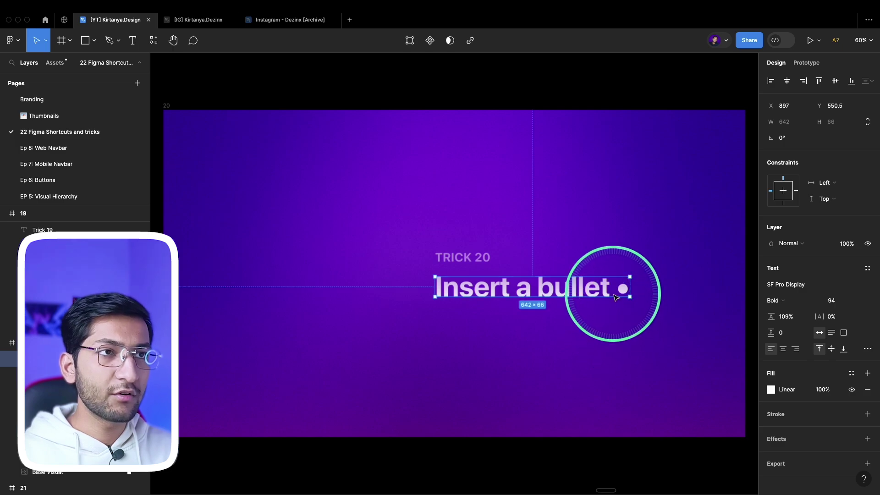
Edit the 'Insert a bullet' heading to add a period and a second bullet (Opt+8).
double_click(609, 289)
left_click_drag(610, 289, 632, 288)
left_click(620, 288)
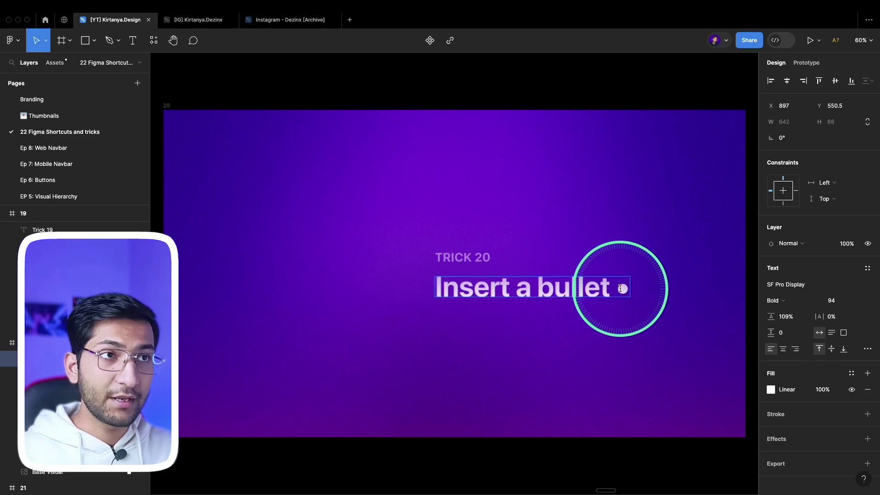
type("...")
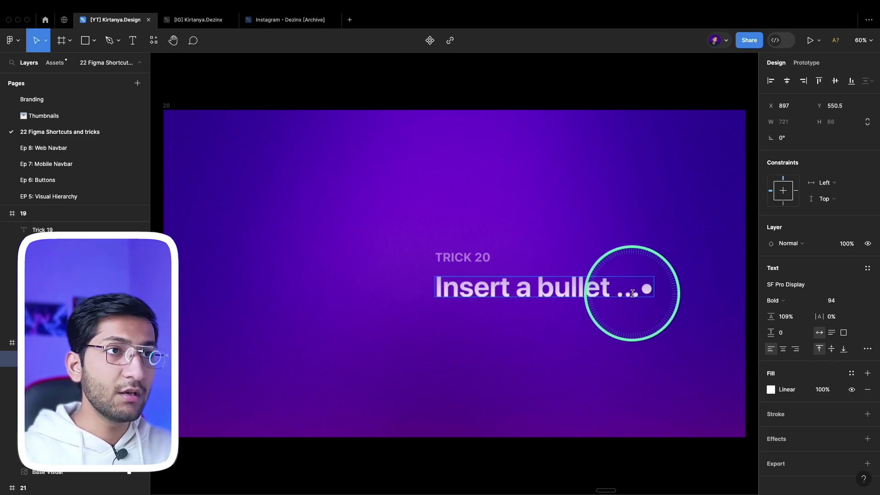
left_click_drag(637, 289, 651, 291)
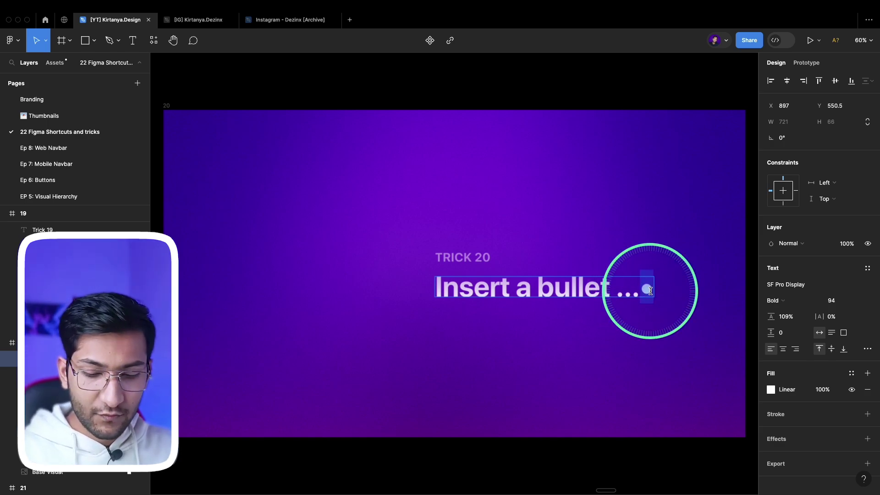
key("Left")
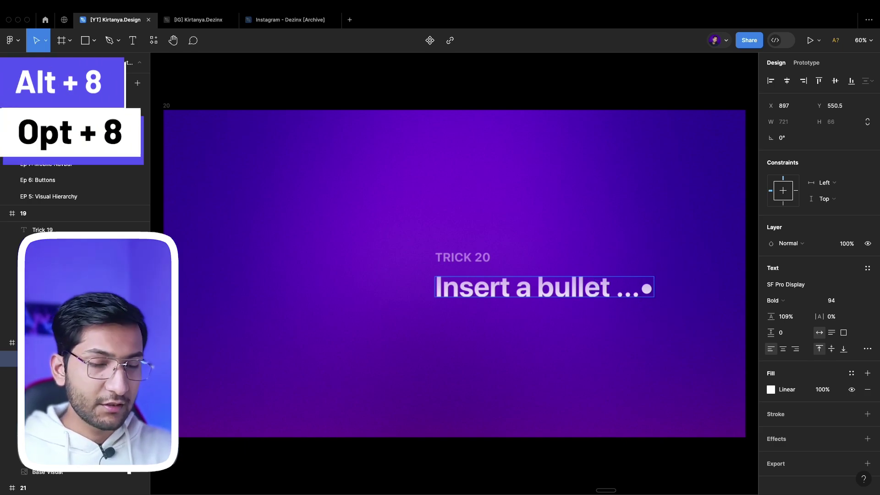
key("alt+8")
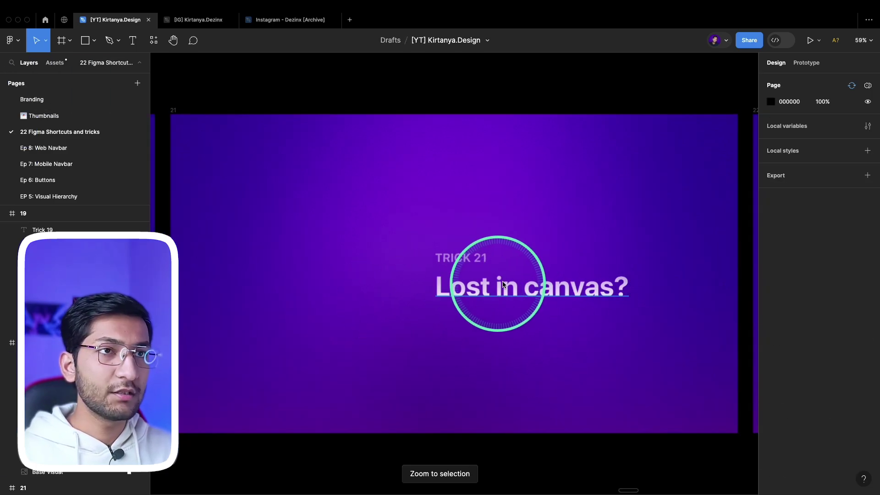
Zoom out and fit all slides into view with Shift+1.
scroll(500, 286, "down", 3)
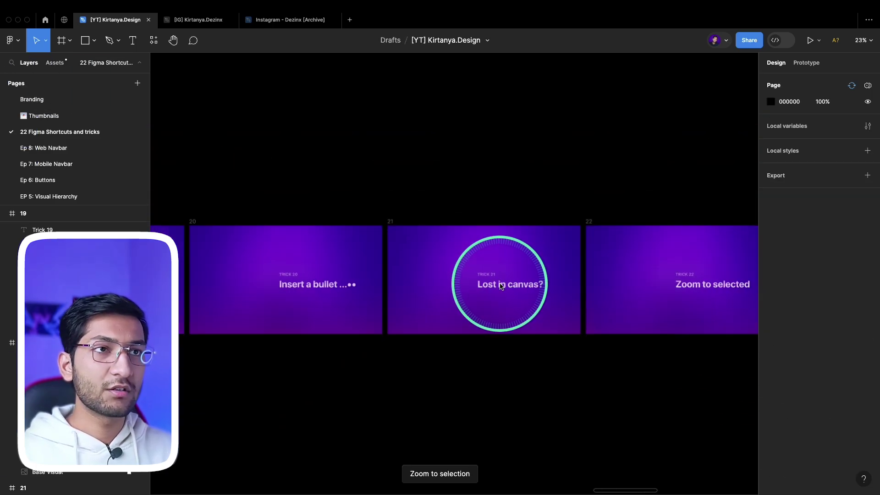
scroll(501, 286, "down", 5)
scroll(360, 220, "up", 5)
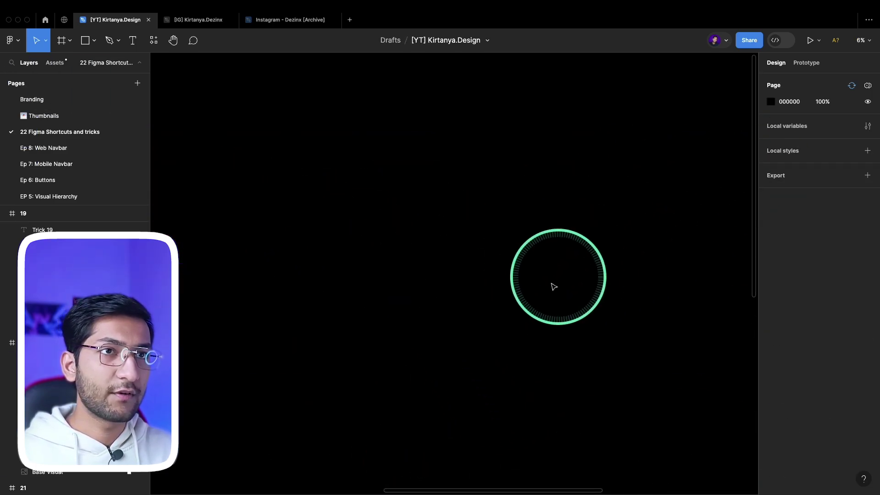
key("shift+1")
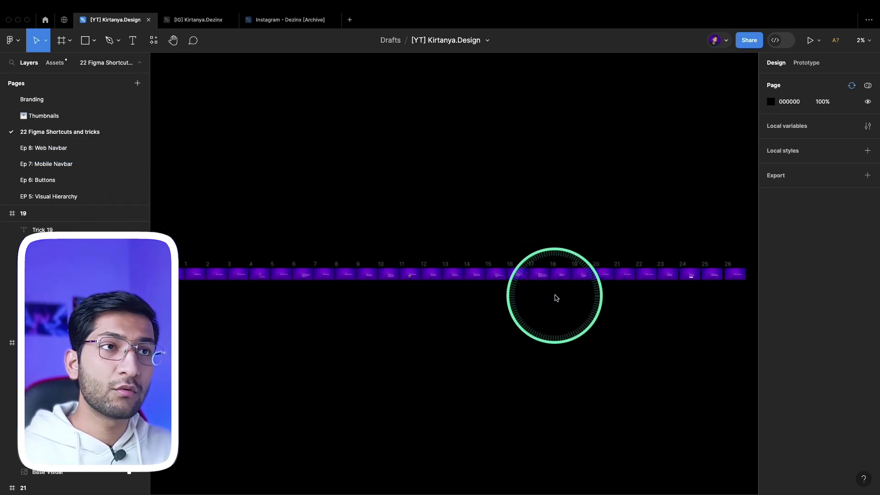
Zoom to fill the view with frame 18, then onto its Copy link of file/frame heading.
left_click(554, 274)
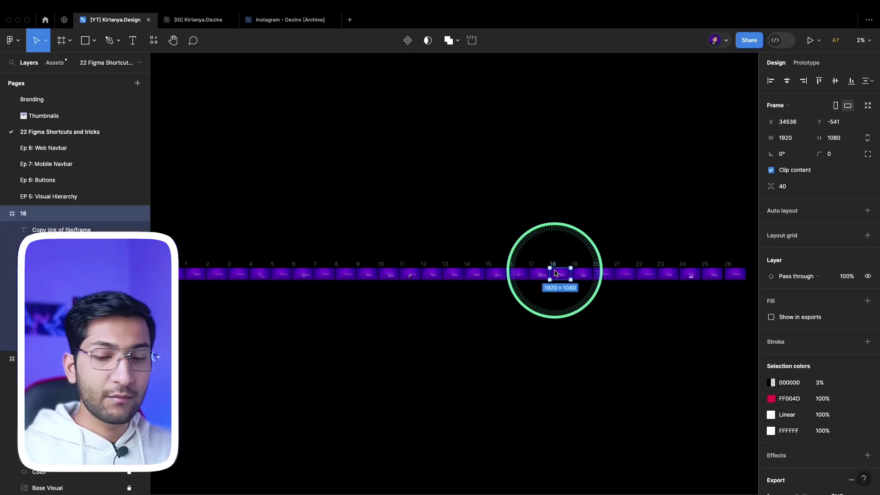
key("shift+2")
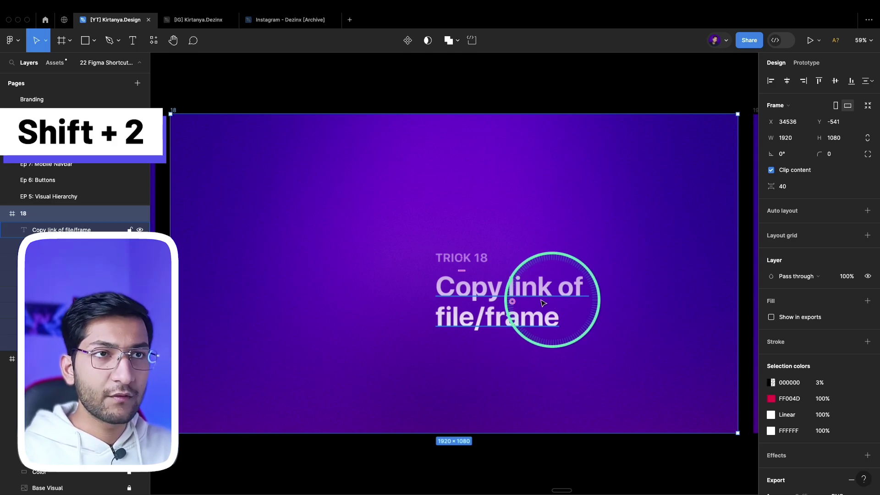
left_click(482, 302)
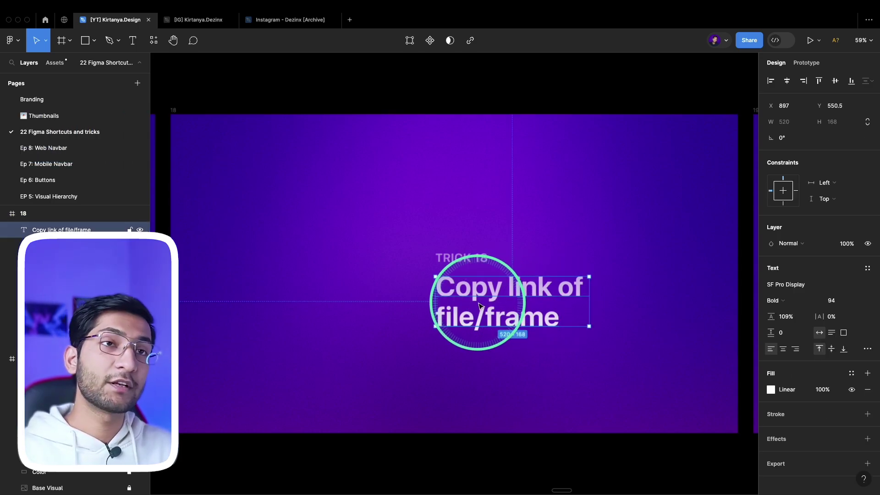
key("shift+2")
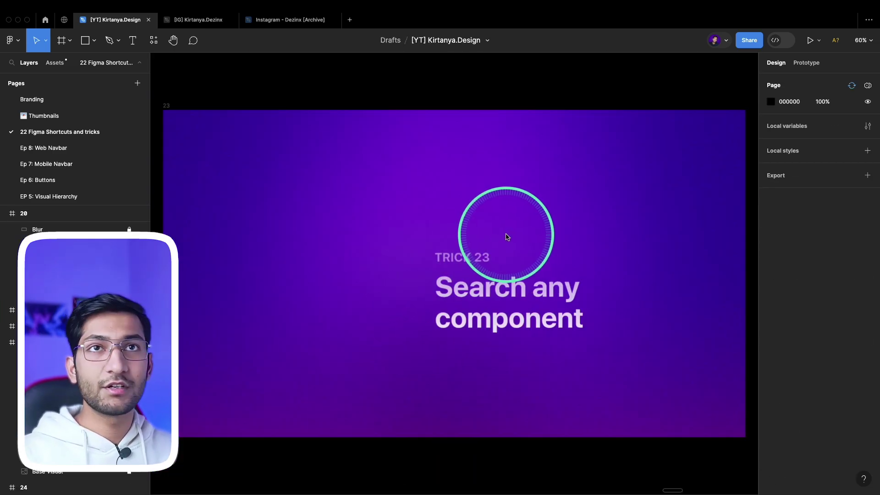
Toggle between Layers and Assets panels, leave Assets open, and go to the Trick 24 slide.
key("alt+2")
key("alt+1")
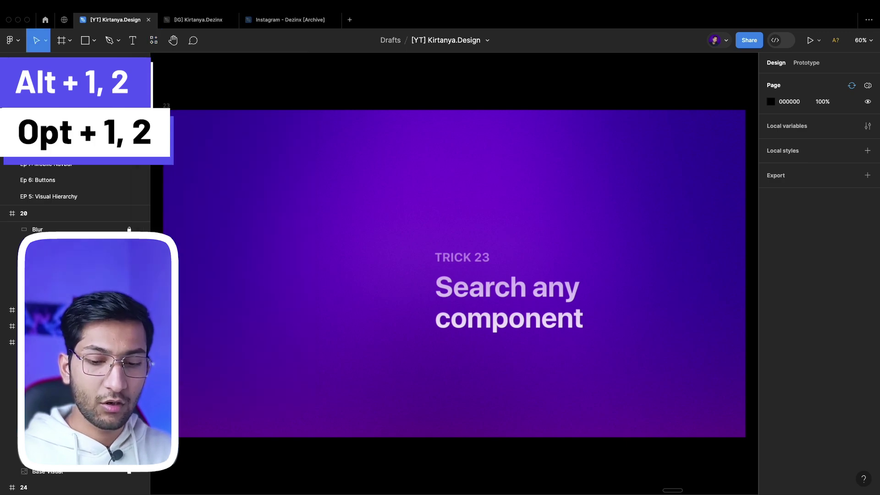
key("alt+2")
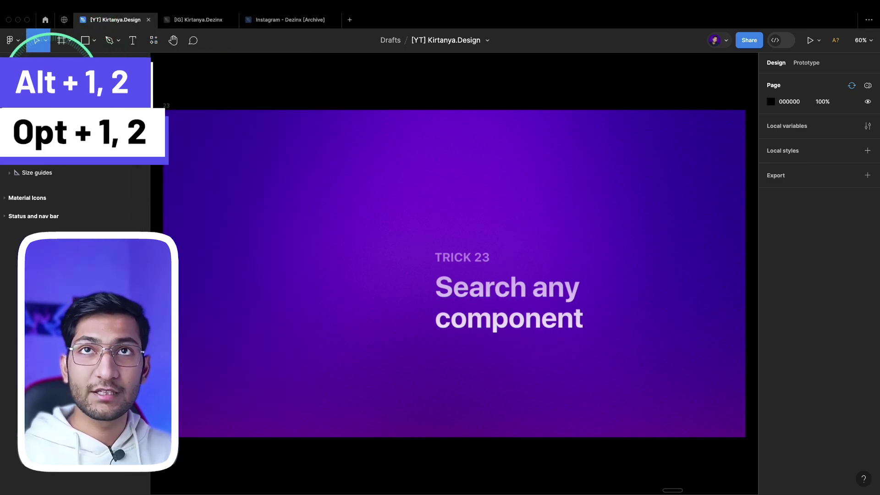
left_click(29, 63)
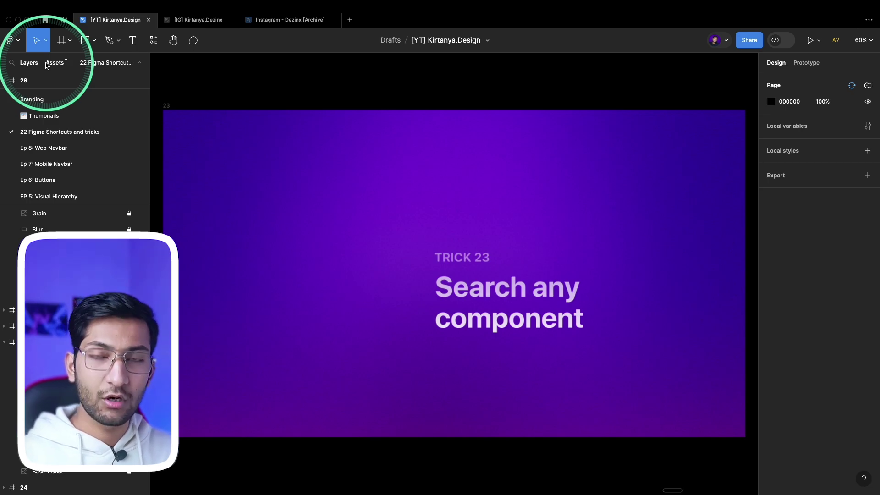
left_click(47, 64)
left_click(36, 63)
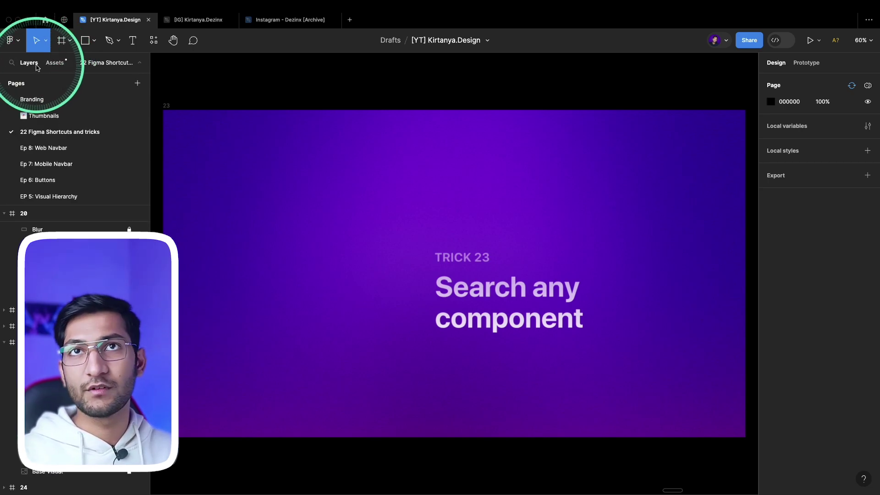
left_click(48, 65)
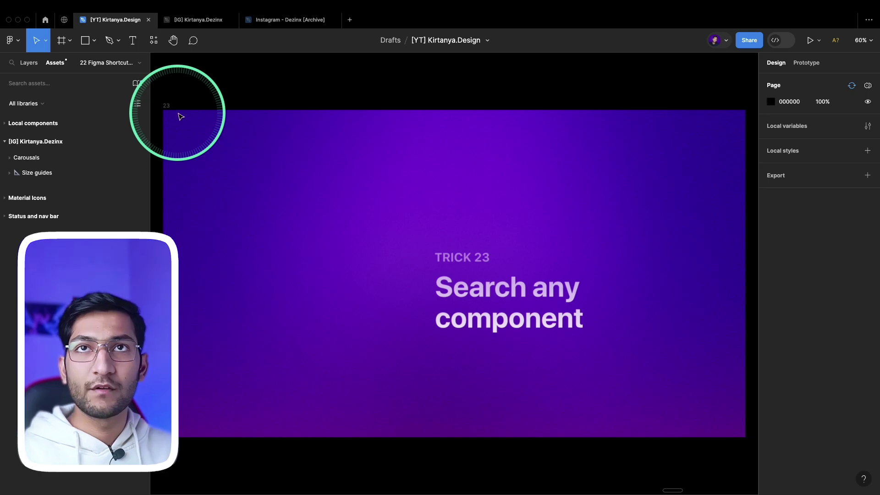
left_click(379, 202)
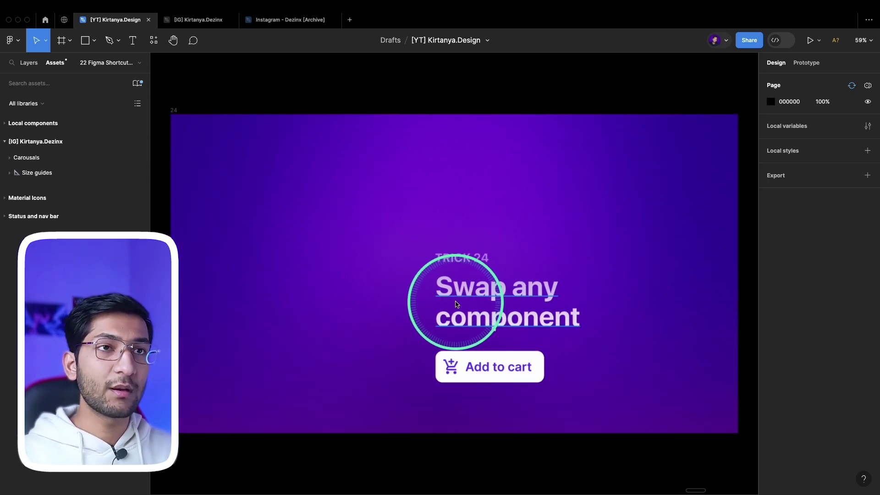
Select the button's cart icon and browse the instance swap list in the properties panel.
scroll(448, 362, "up", 5)
left_click(448, 362)
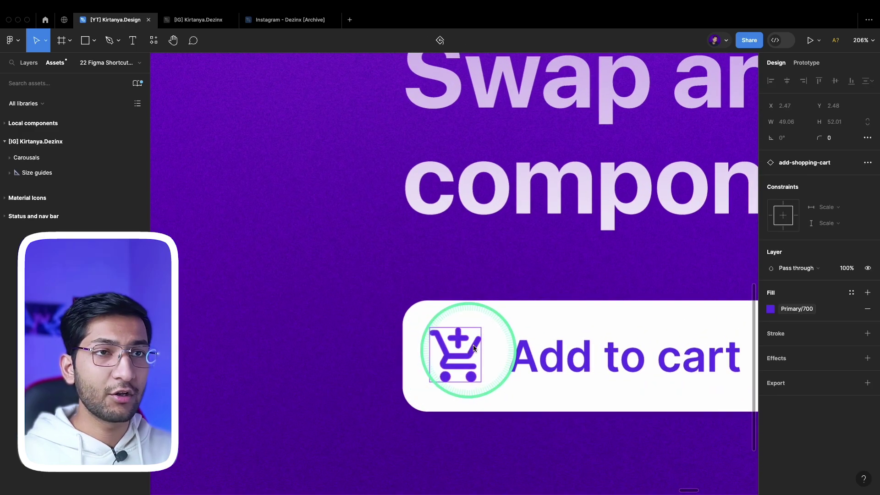
left_click(809, 209)
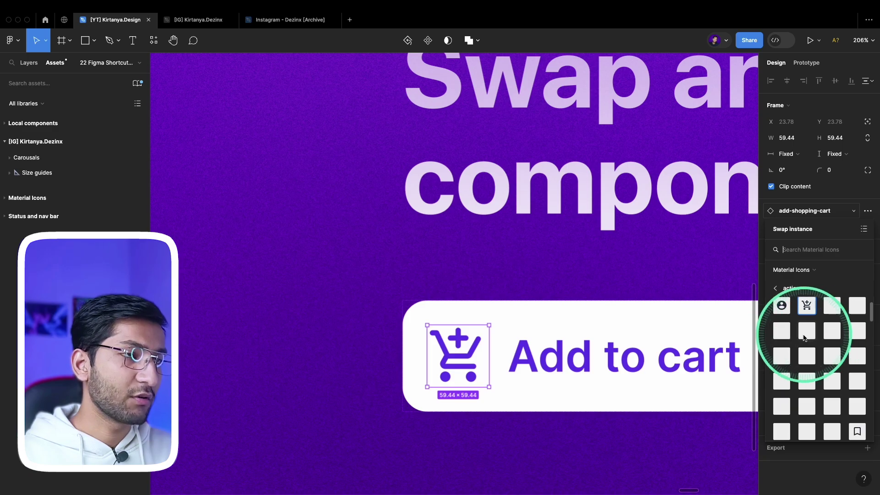
key("Escape")
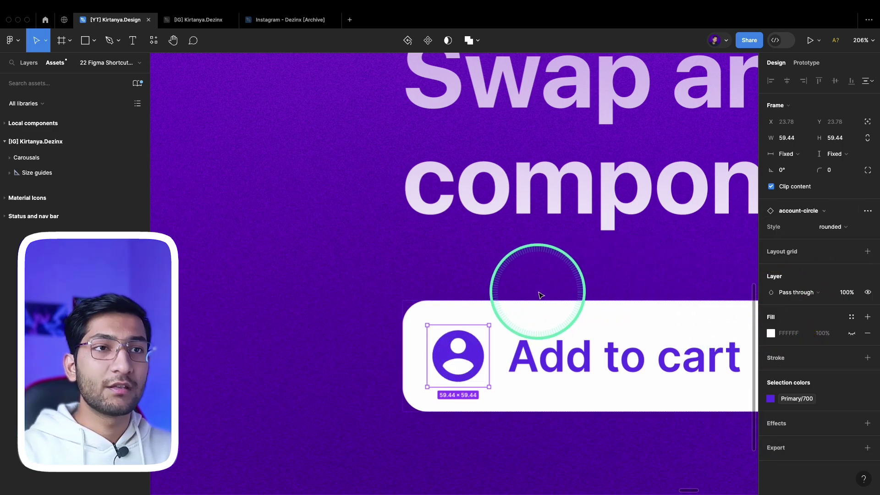
left_click(357, 295)
Swap the button's icon for the search icon dragged from the Resources browser (Shift+I).
key("shift+i")
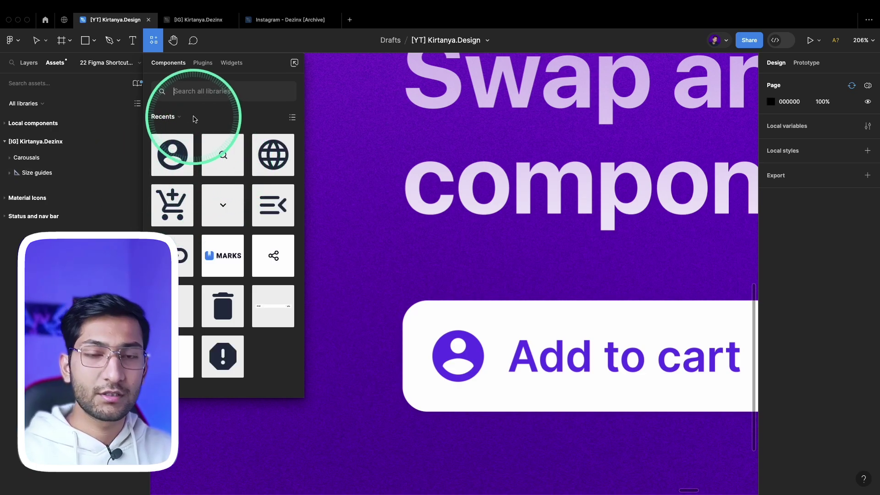
left_click_drag(223, 155, 460, 363)
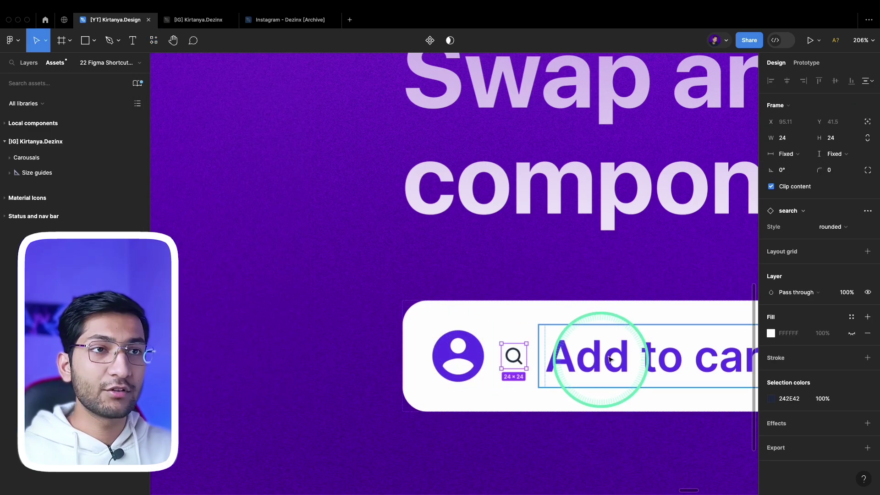
key("Delete")
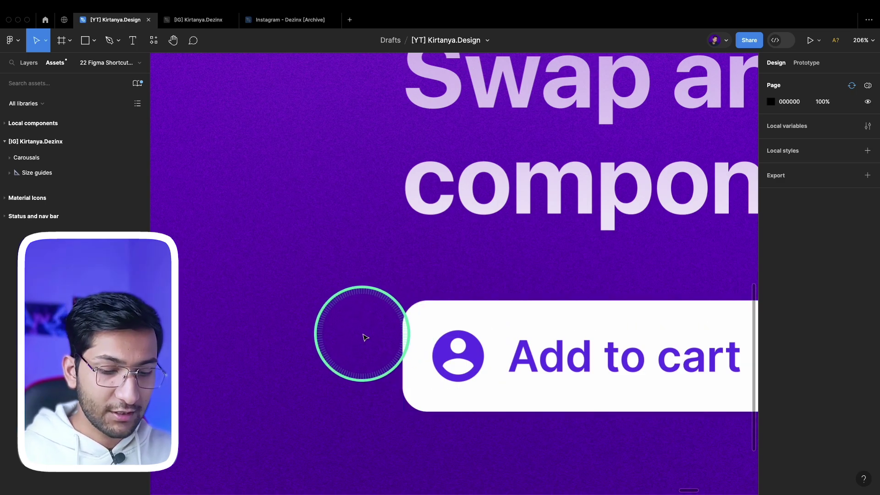
key("shift+i")
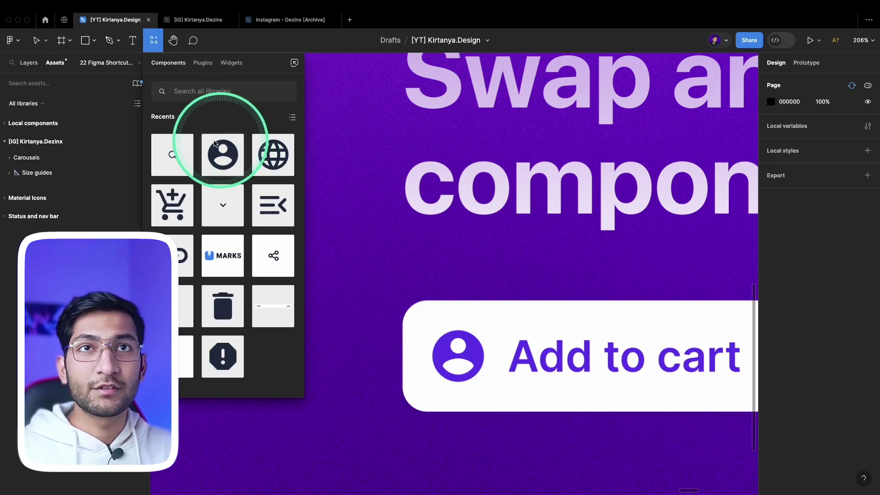
left_click_drag(167, 148, 445, 353)
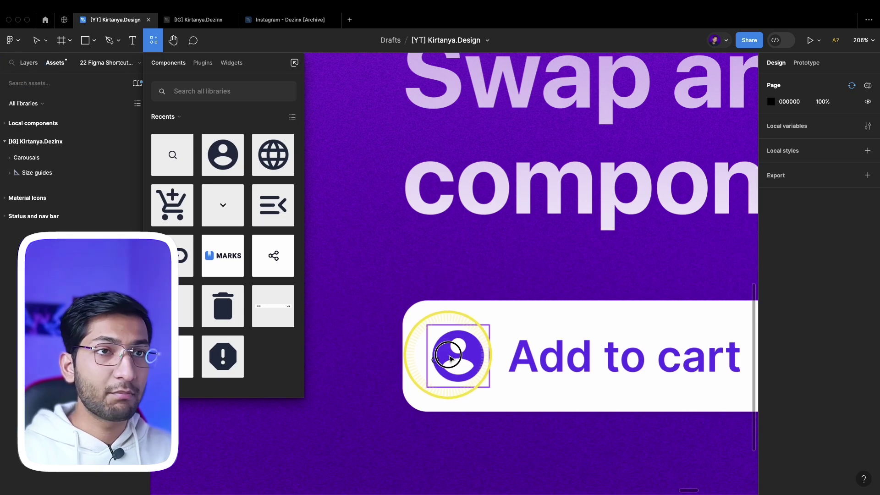
left_click_drag(452, 358, 451, 359)
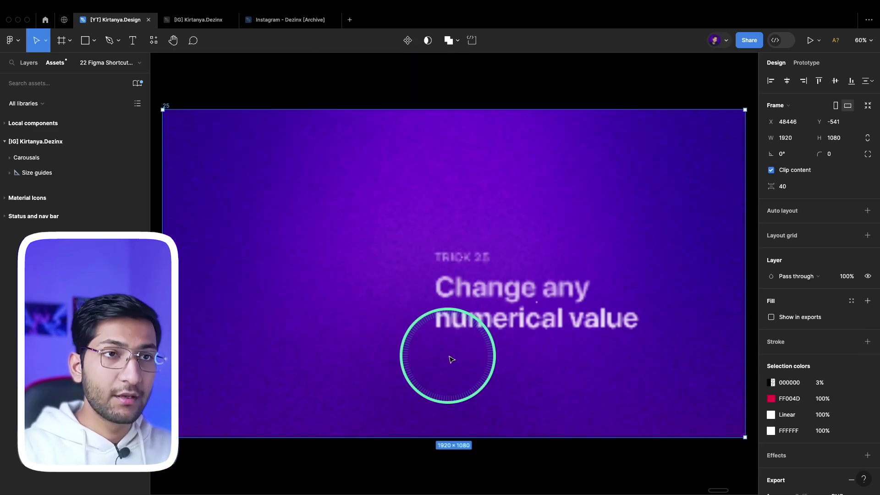
On Trick 25, tilt the 'Change any numerical value' heading 4 degrees and add a drop shadow.
left_click(418, 340)
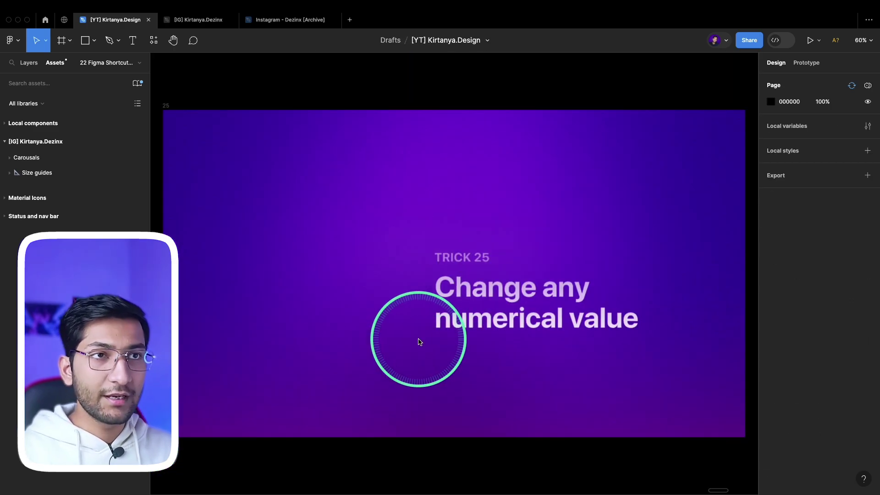
left_click(504, 319)
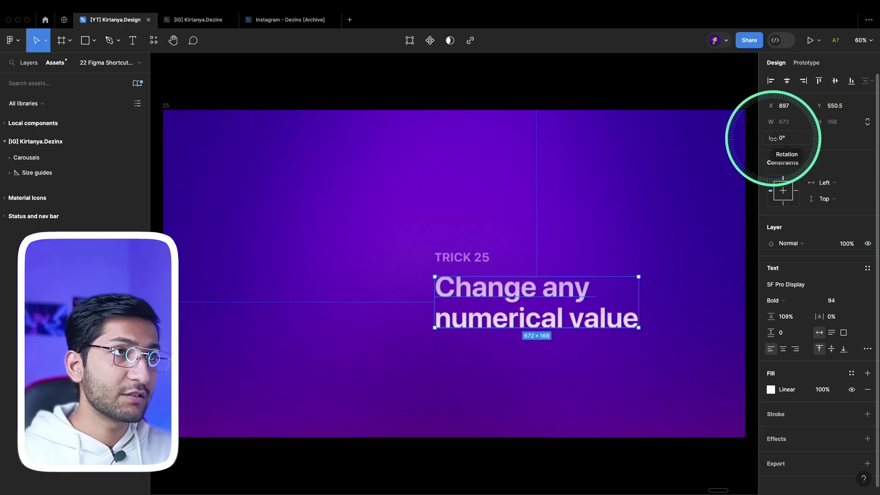
left_click_drag(772, 138, 776, 138)
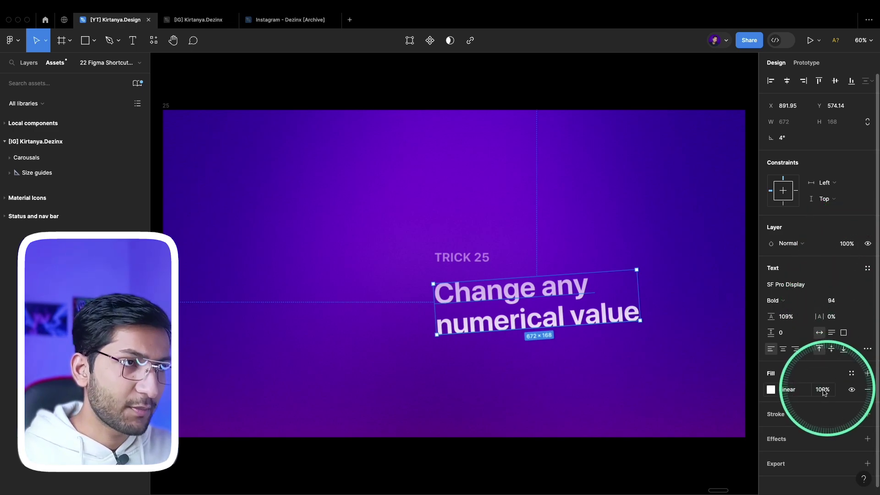
left_click(867, 439)
left_click(771, 454)
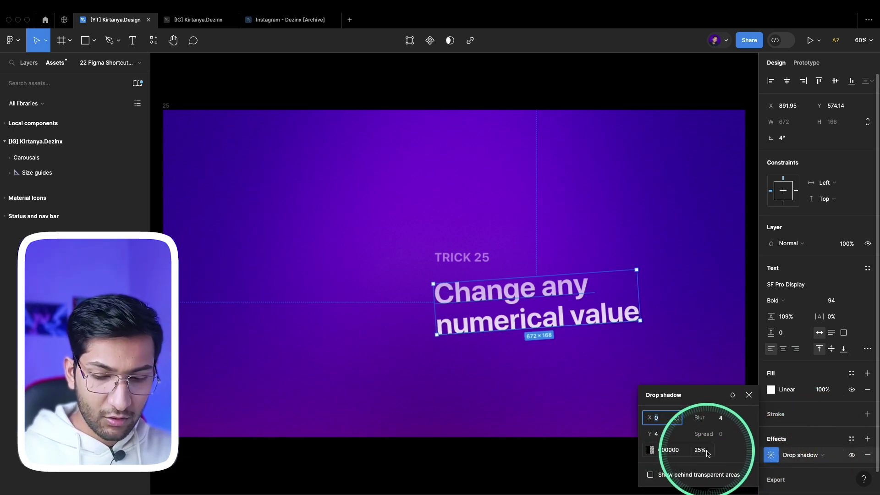
left_click_drag(707, 453, 662, 457)
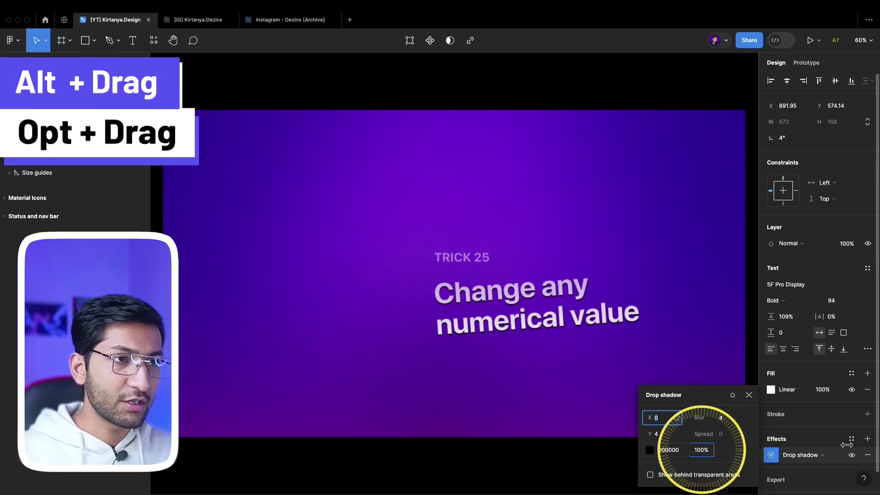
Move the heading higher, enlarge its font to 131, and set letter spacing to 38%.
left_click_drag(819, 106, 756, 294)
left_click_drag(832, 300, 779, 316)
left_click_drag(820, 389, 650, 280)
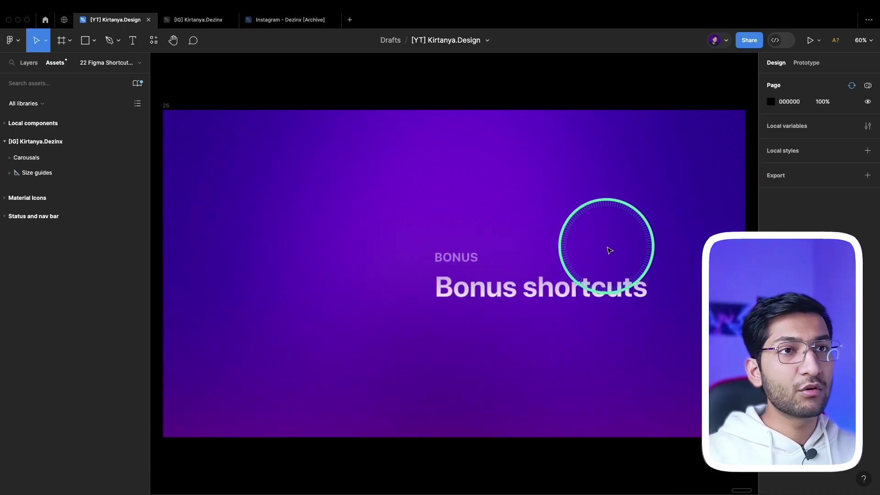
key("super+1")
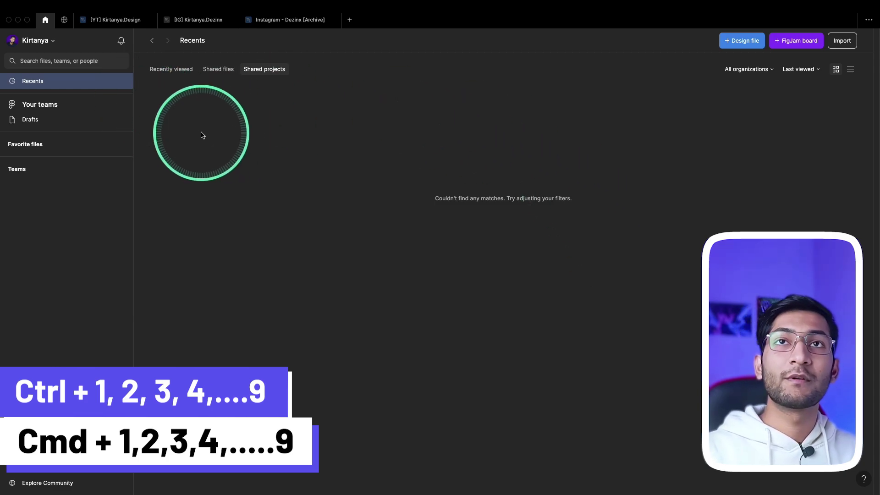
key("super+2")
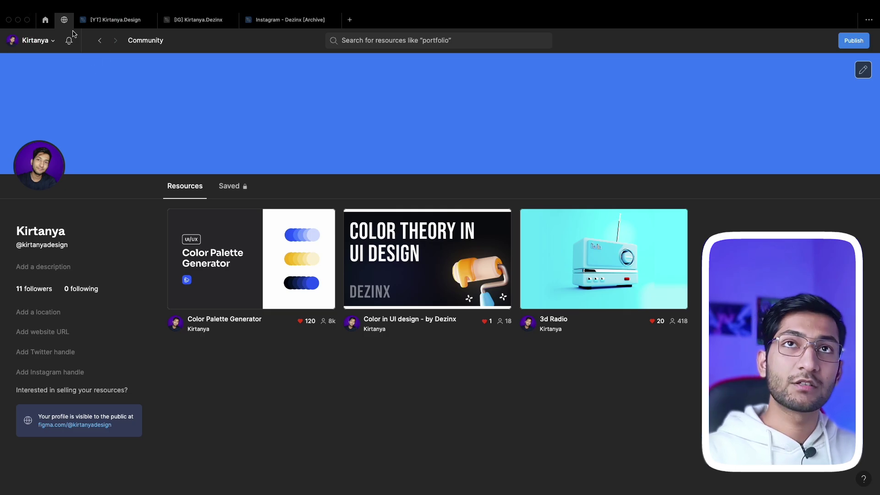
key("super+3")
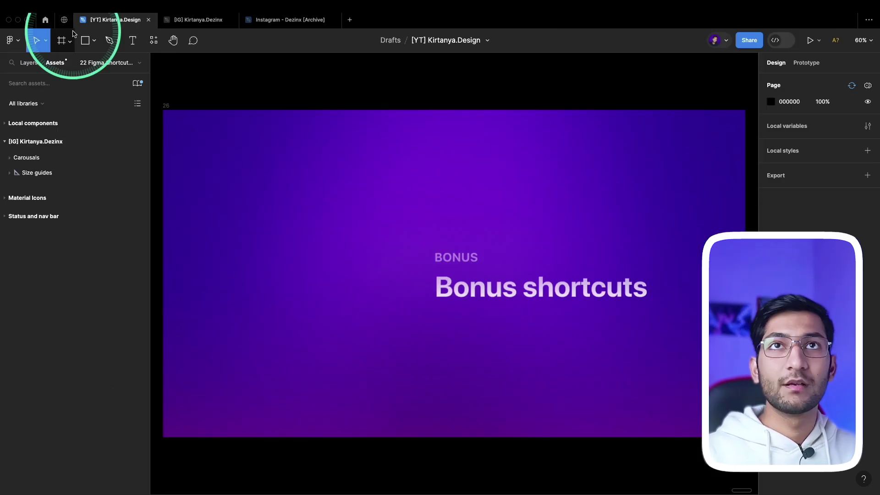
key("super+4")
key("super+5")
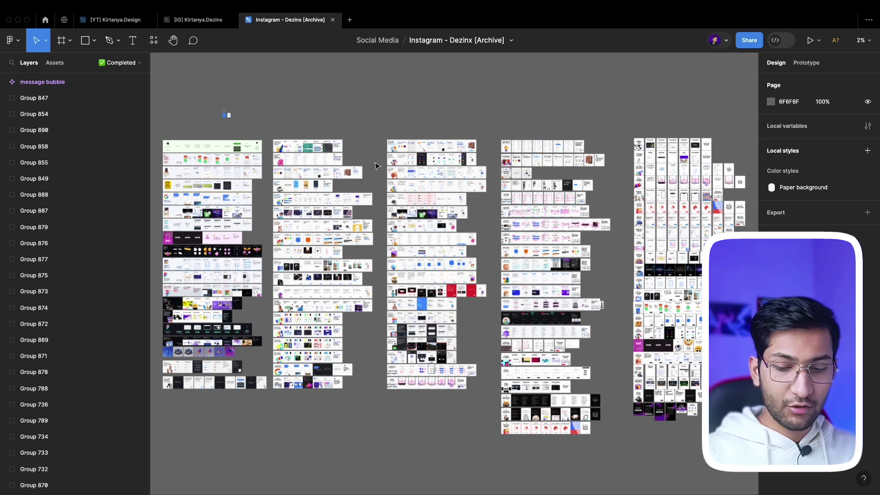
left_click_drag(414, 154, 453, 209)
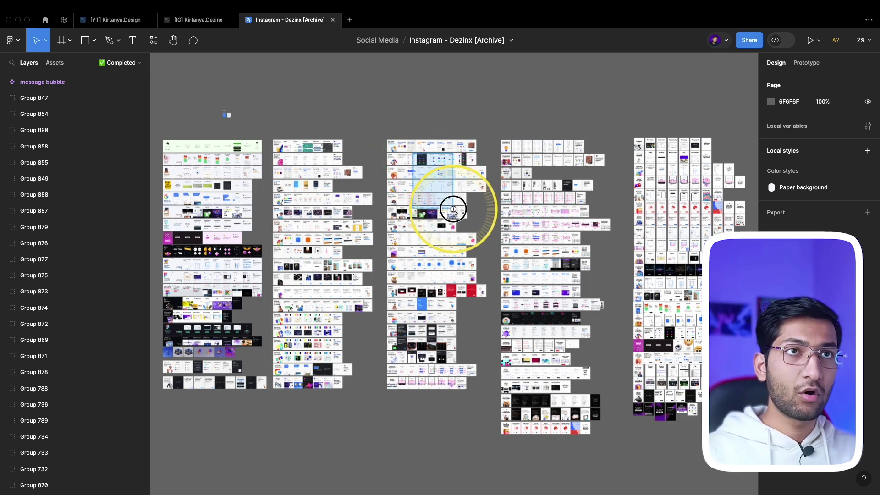
key("shift+2")
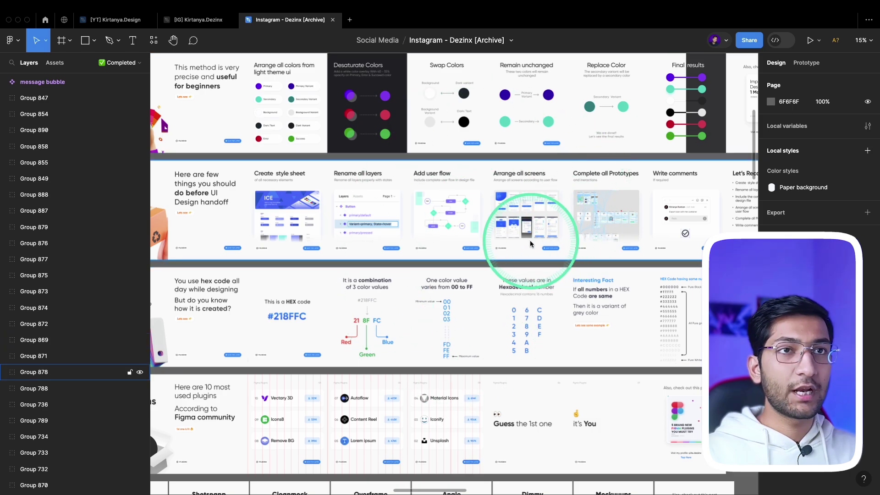
left_click(484, 236)
left_click(391, 112)
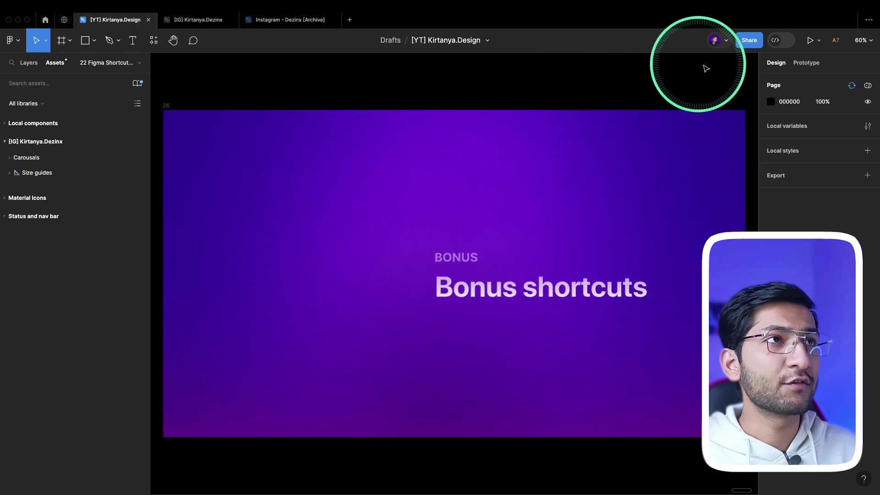
Switch the [YT] Kirtanya.Design file to Dev Mode and copy its dev link from Share.
left_click(763, 45)
left_click(544, 109)
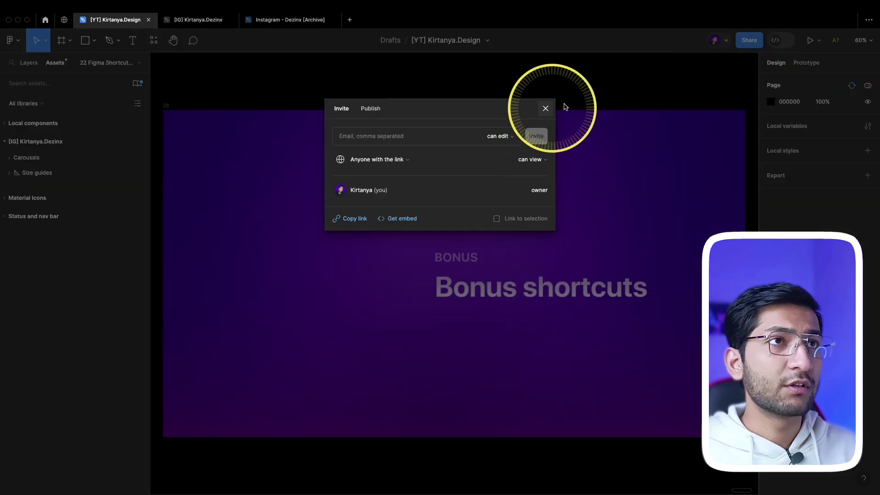
left_click(775, 41)
left_click(749, 40)
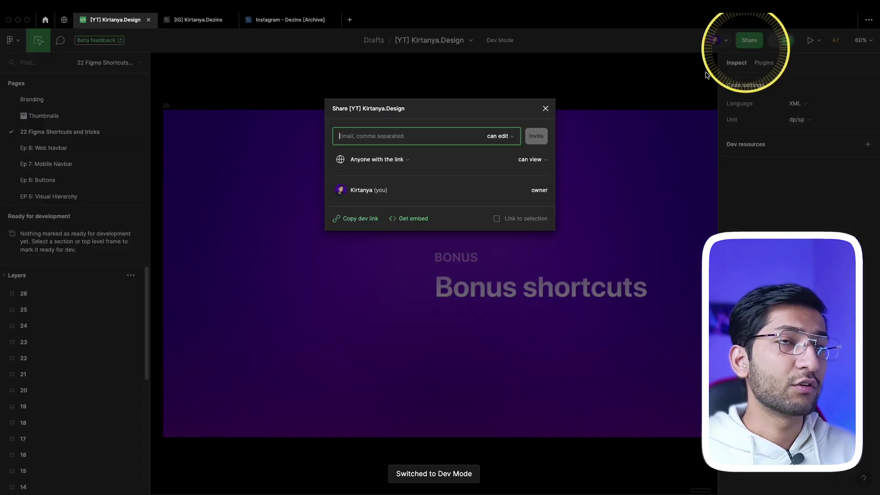
left_click(372, 219)
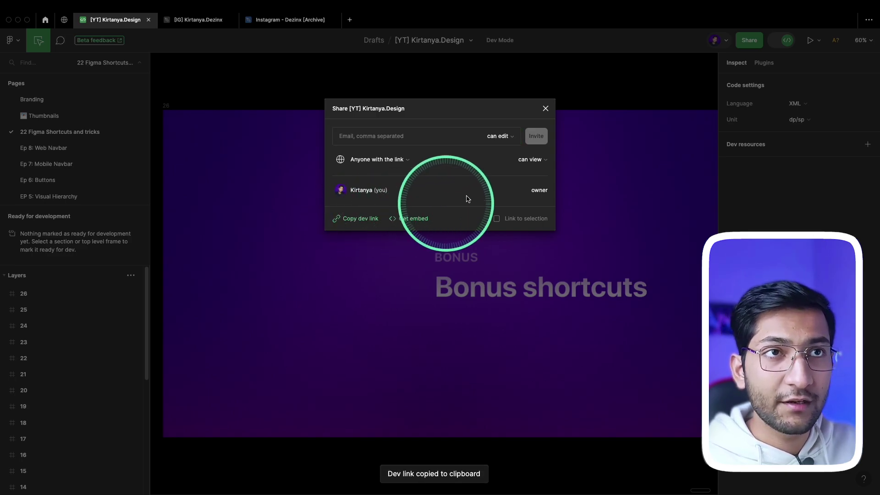
left_click(545, 109)
left_click(546, 108)
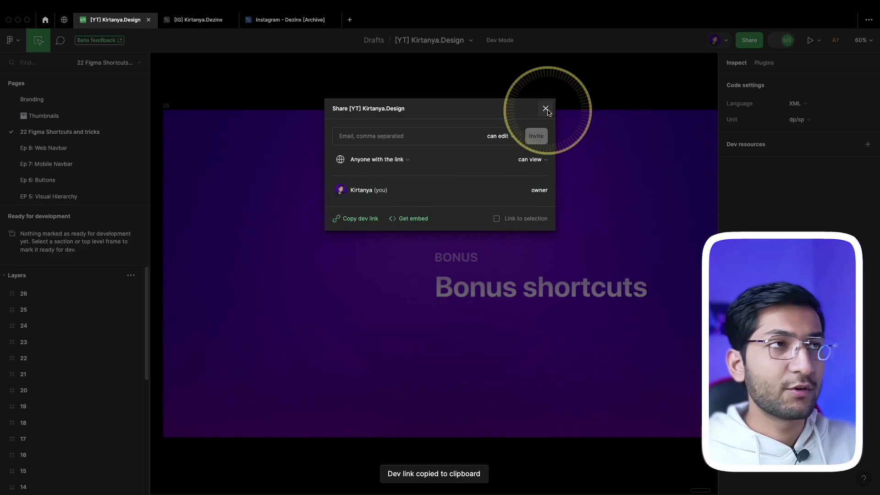